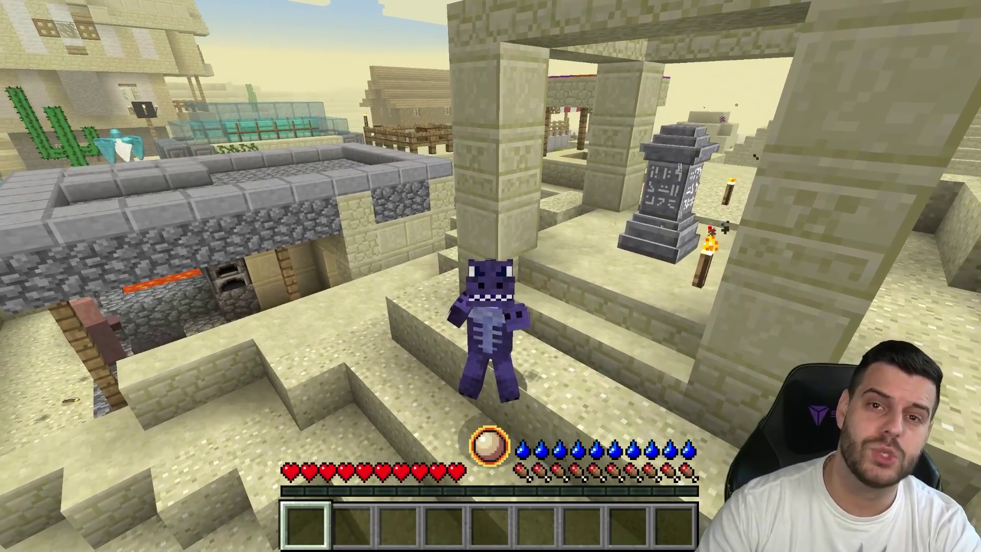
key(w)
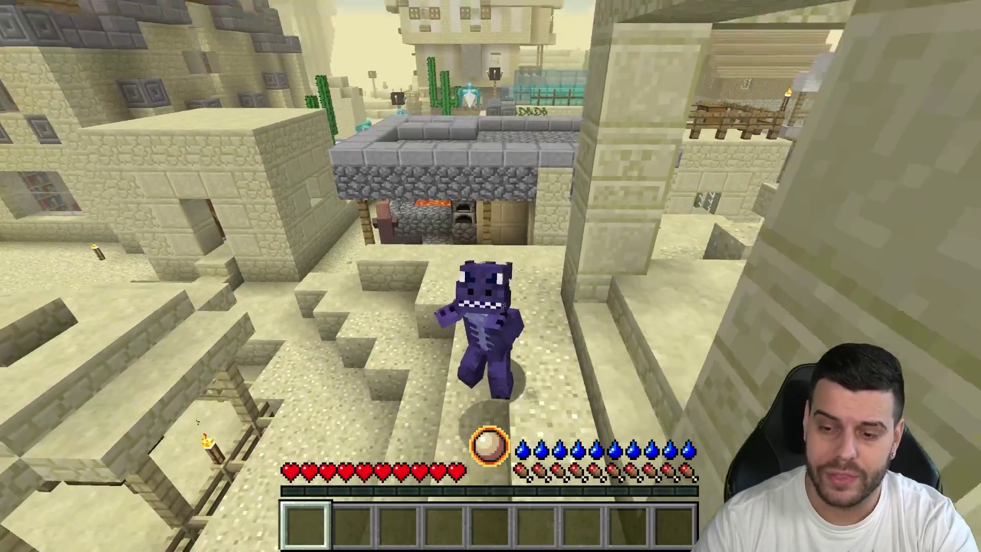
key(w)
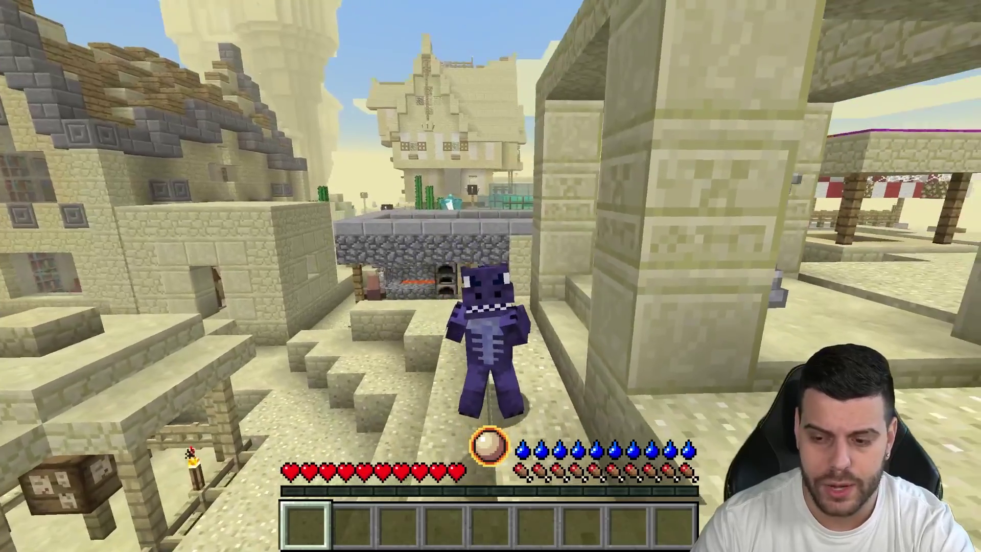
key(F5)
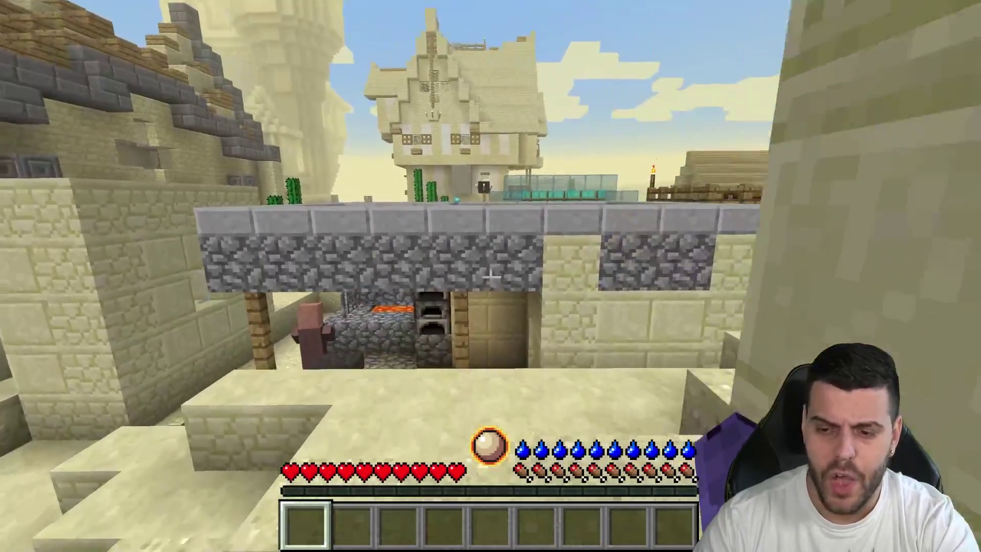
key(w)
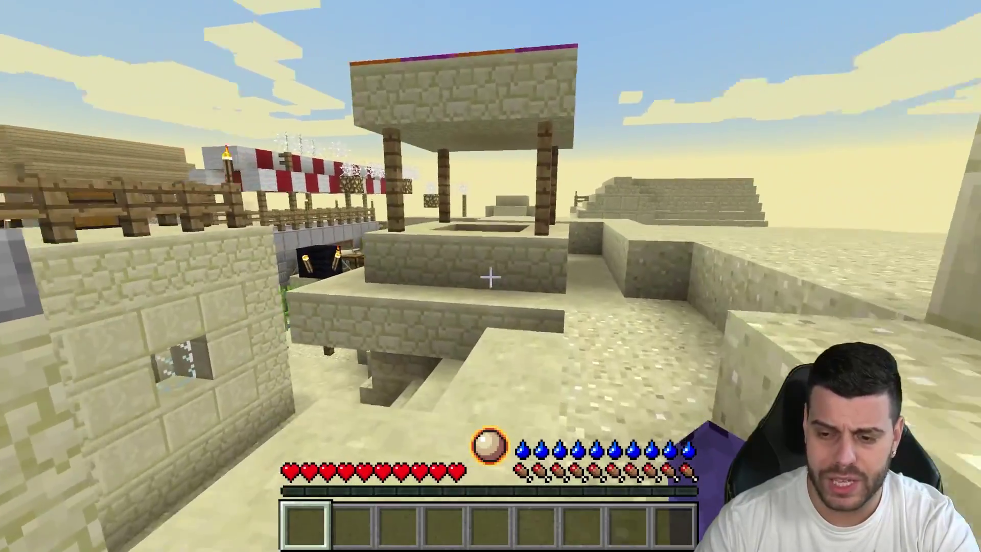
key(w)
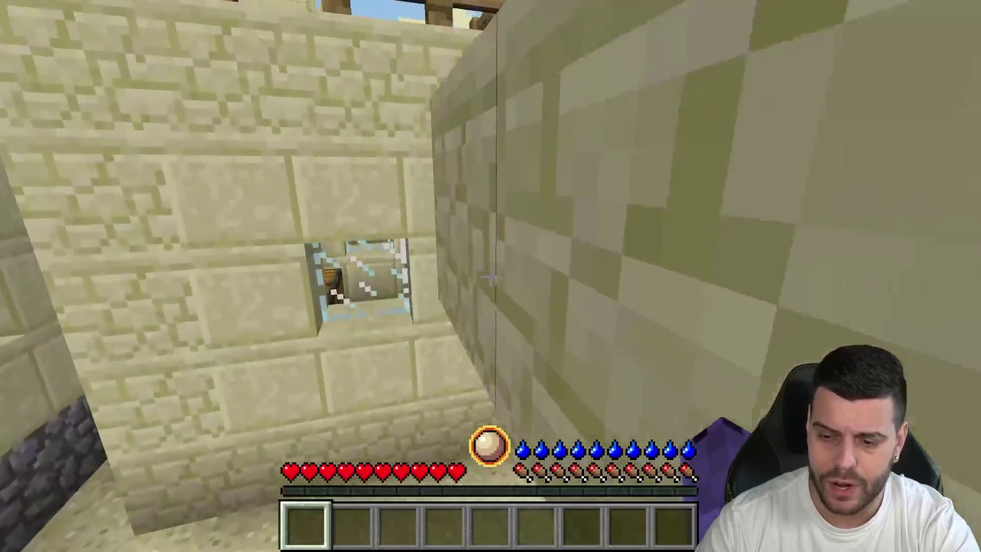
key(w)
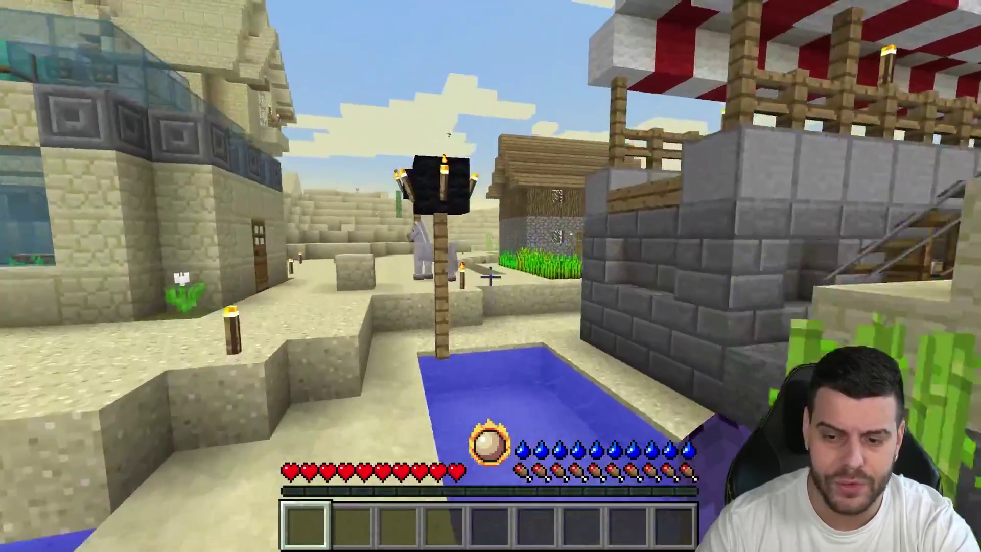
key(w)
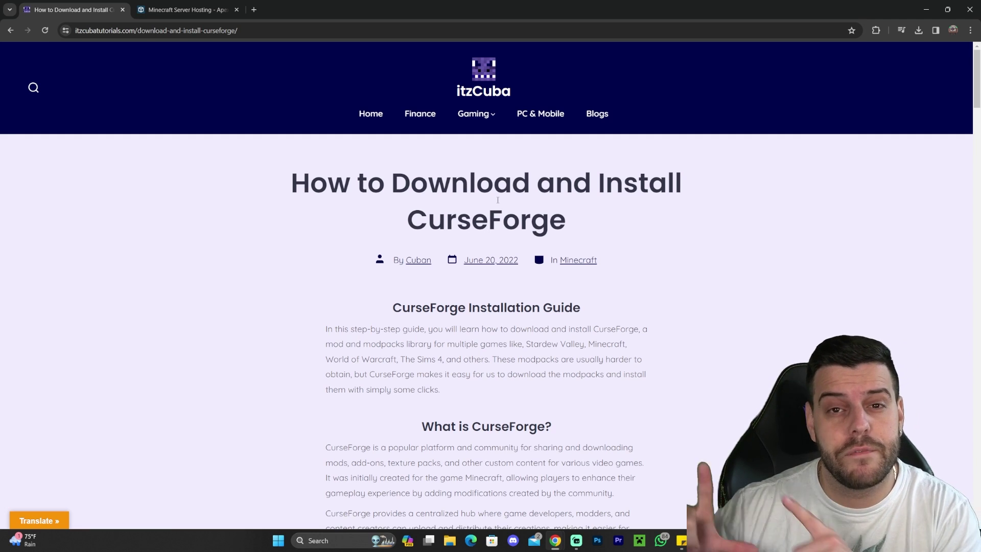
Look through the CurseForge installation guide, from its introduction to the download and installer instructions
scroll(517, 198, down, 3)
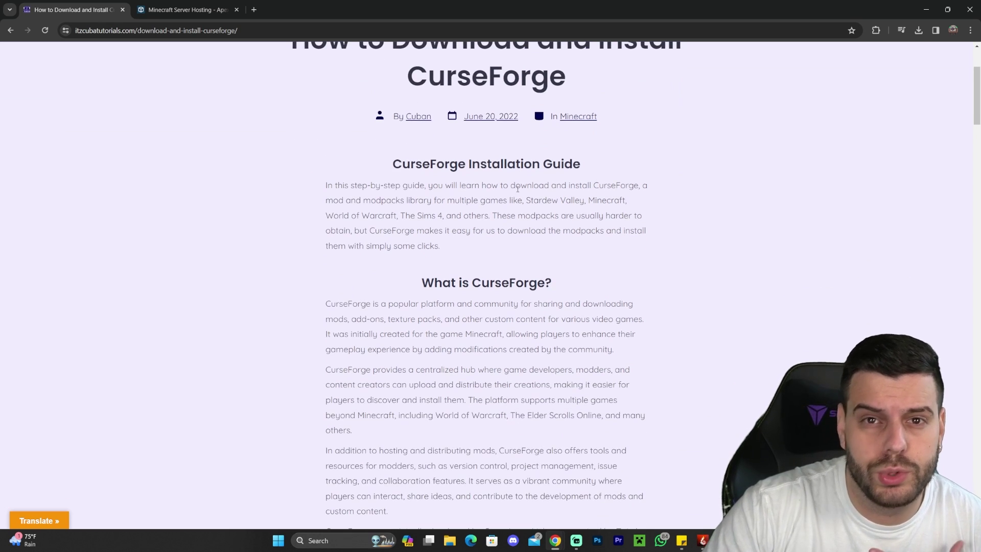
scroll(544, 176, down, 1)
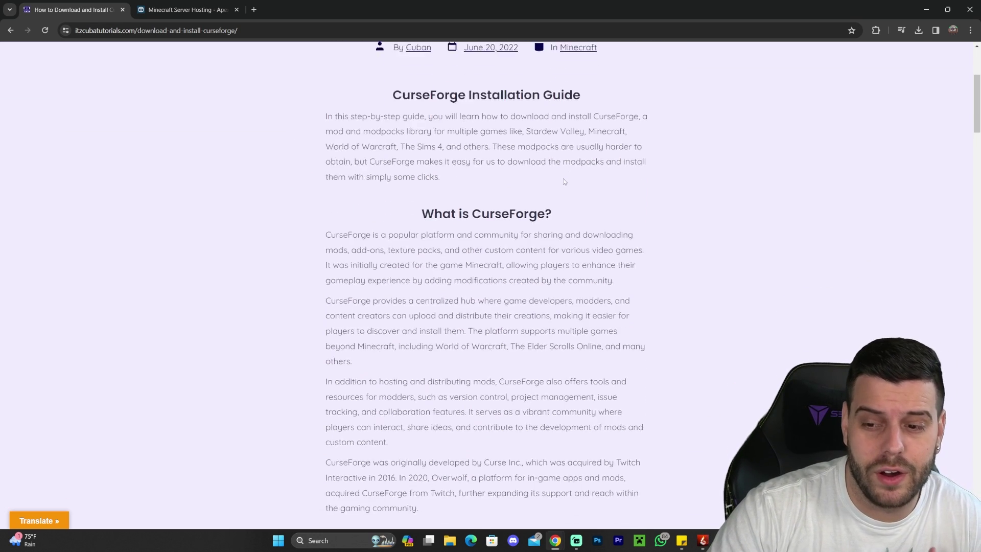
scroll(552, 177, up, 4)
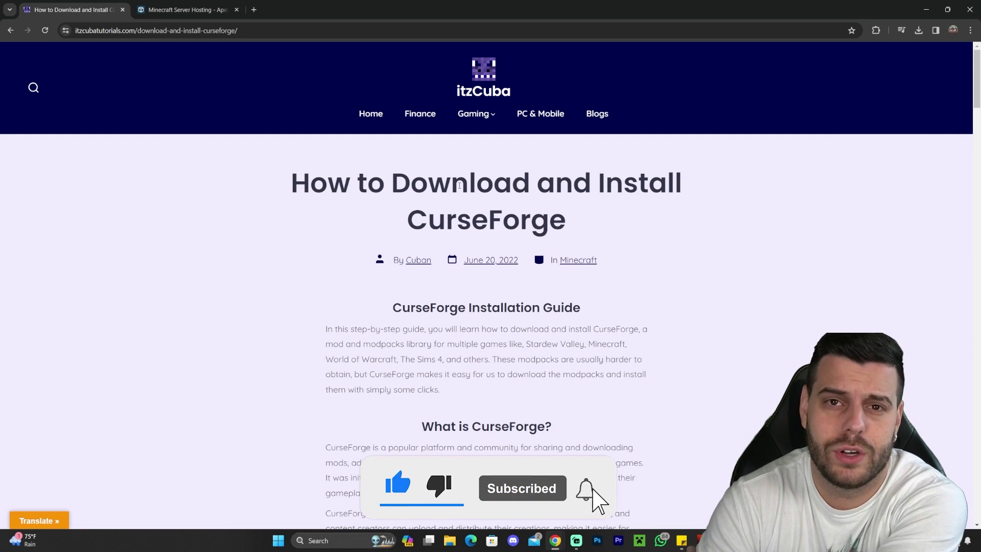
scroll(256, 138, down, 3)
scroll(283, 148, up, 3)
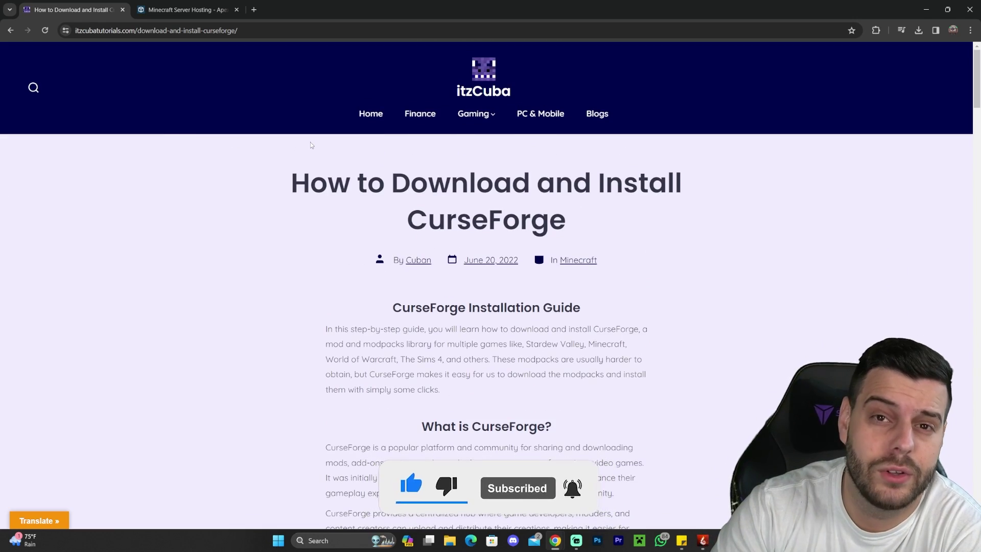
scroll(311, 142, down, 5)
scroll(573, 150, down, 20)
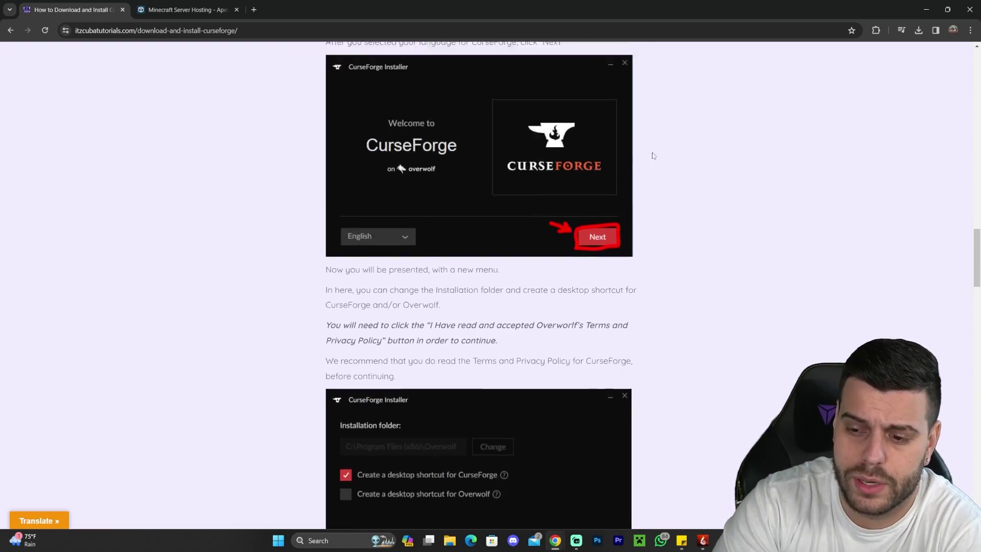
scroll(685, 155, up, 12)
scroll(685, 158, up, 9)
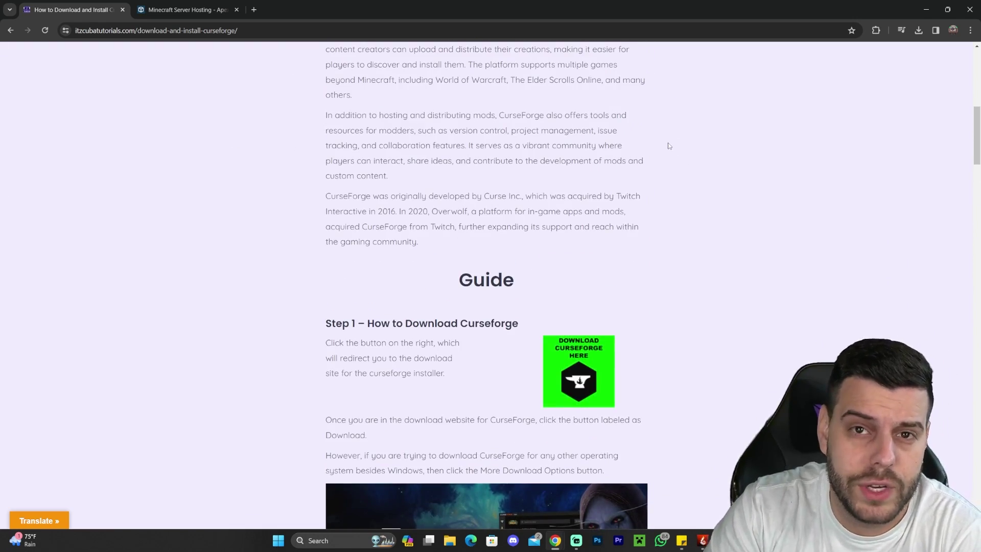
scroll(667, 146, down, 4)
scroll(660, 141, up, 8)
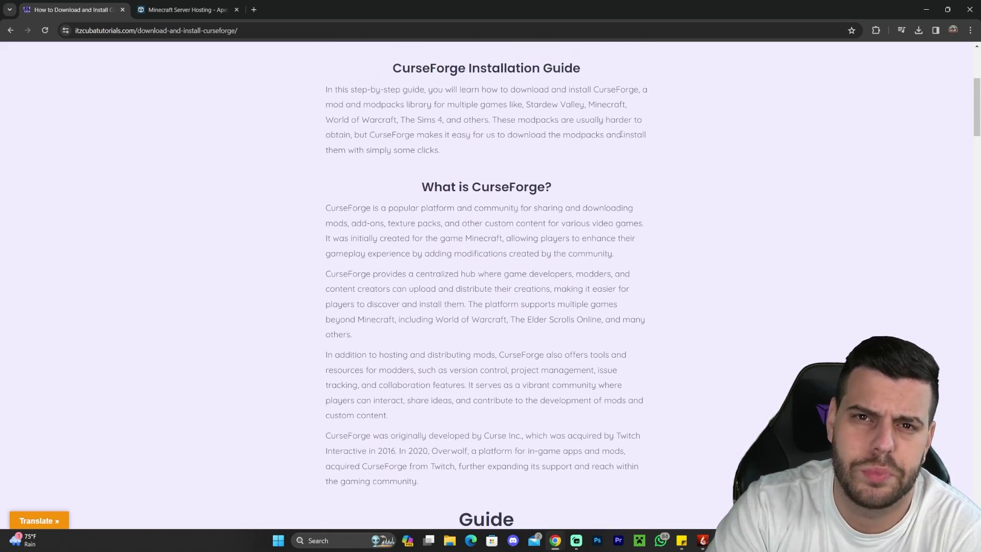
scroll(634, 153, down, 8)
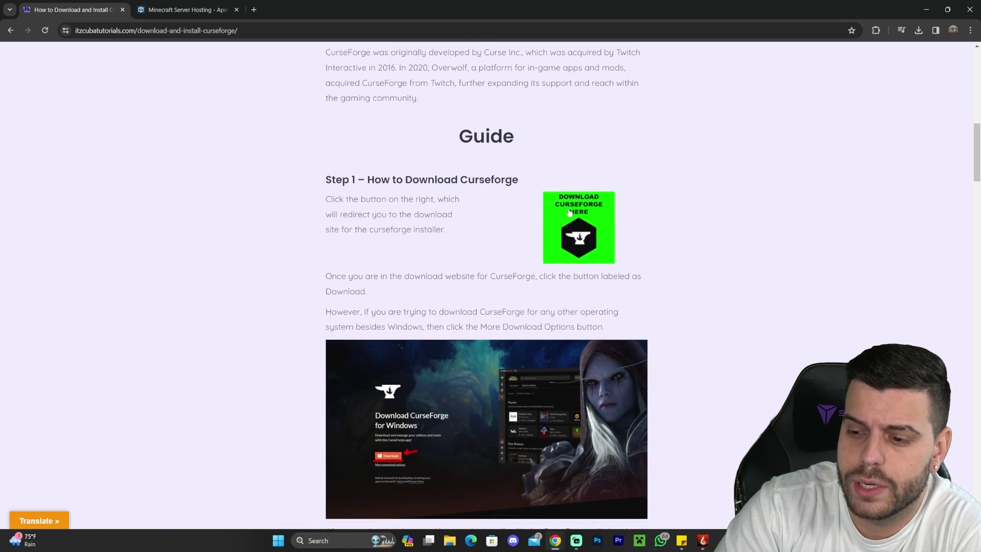
Open the CurseForge download page from the guide and save the standalone Windows installer to the Downloads folder
click(591, 216)
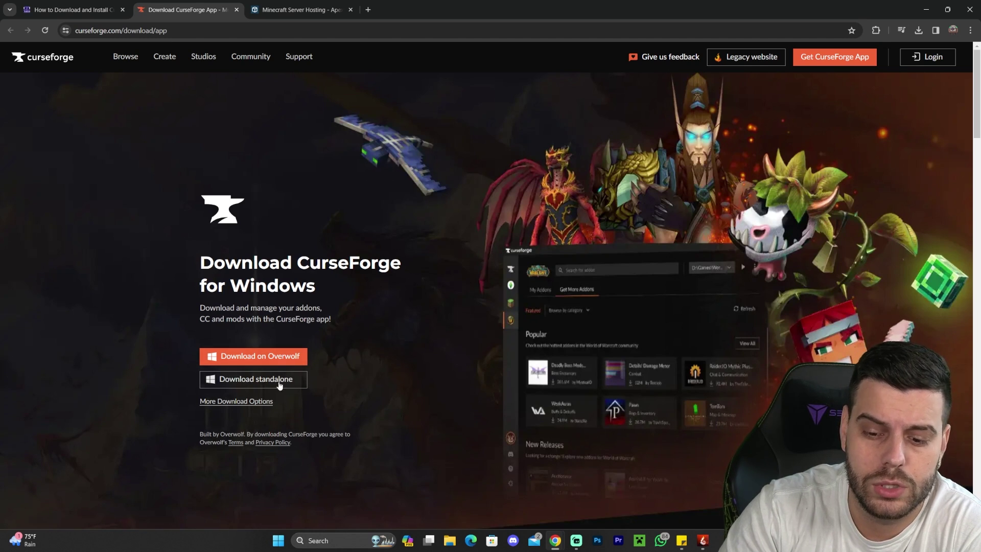
click(236, 401)
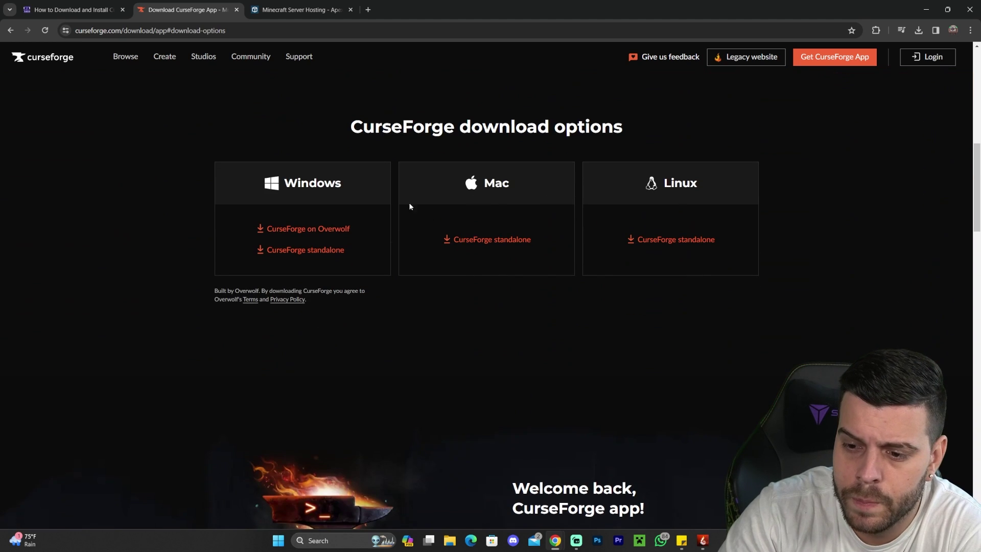
scroll(460, 265, up, 8)
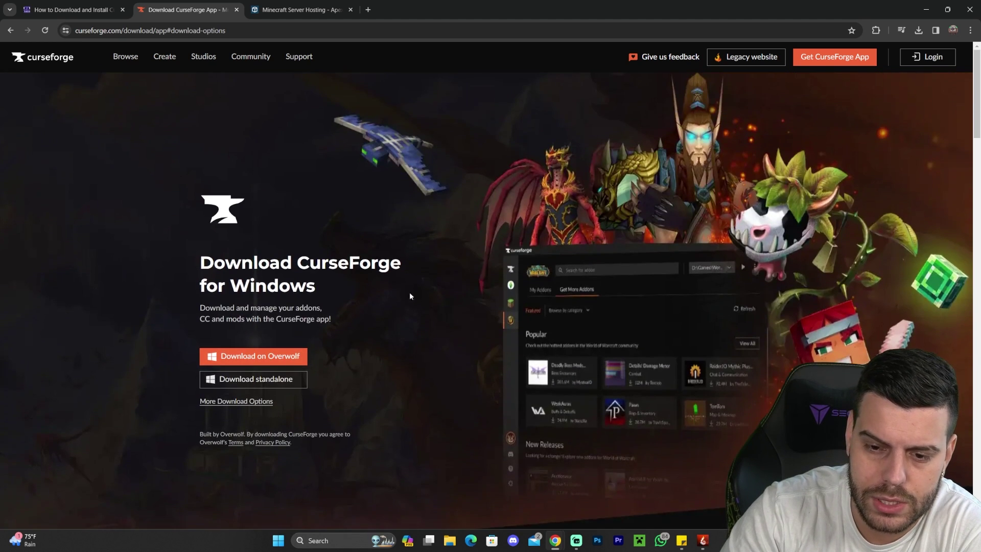
click(256, 380)
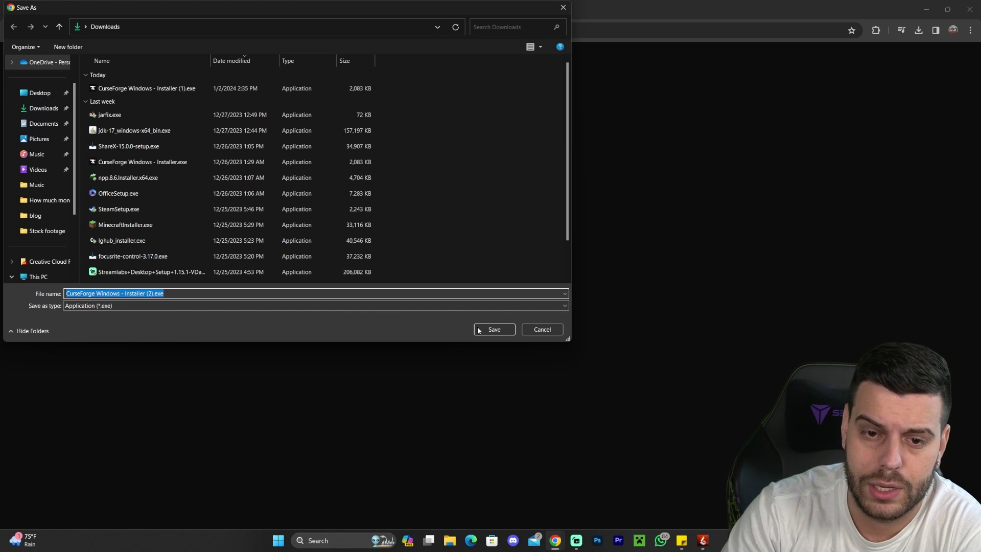
click(498, 331)
Shrink the browser window out of the way and put the downloaded CurseForge installer on the desktop
drag(583, 8, 658, 61)
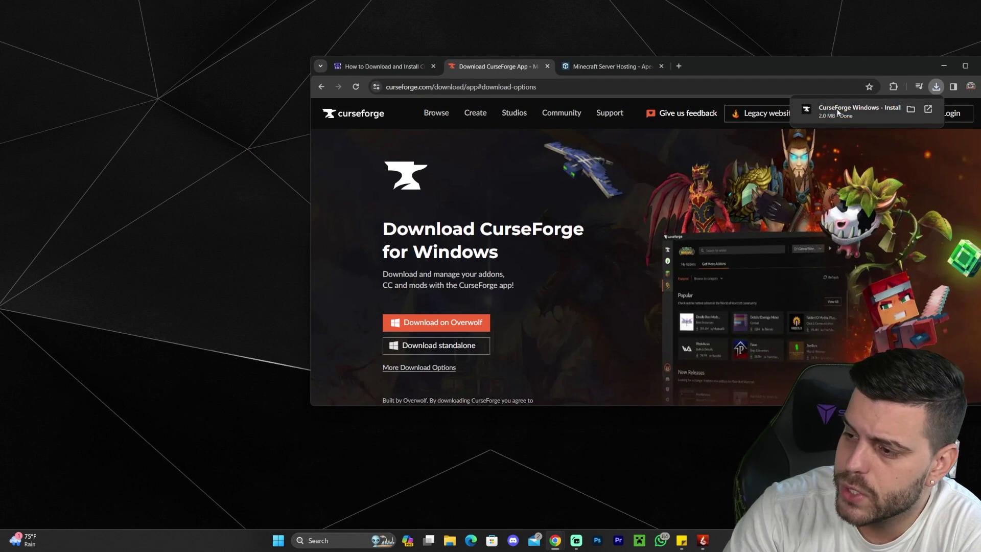
drag(858, 105, 176, 211)
drag(898, 66, 850, 59)
click(887, 80)
click(884, 82)
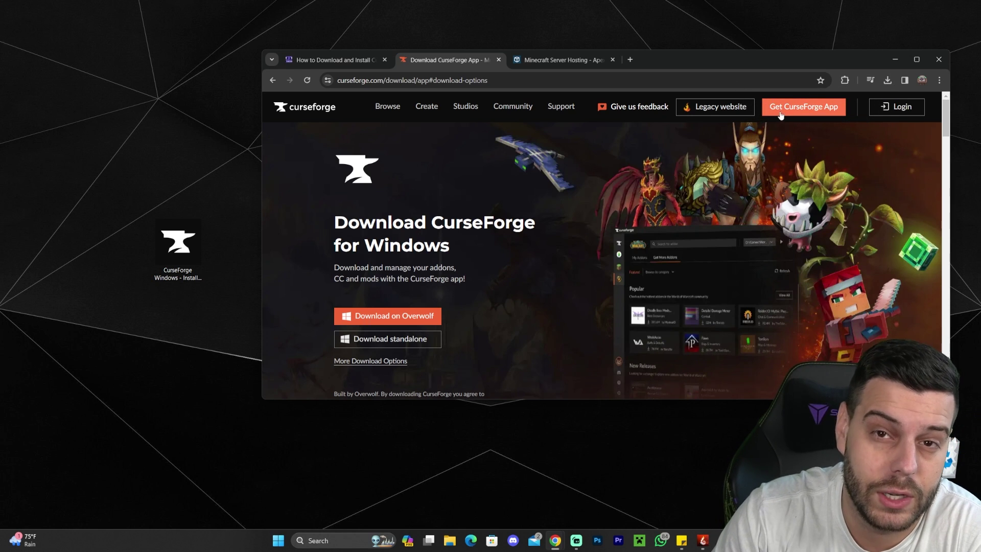
drag(730, 65, 734, 50)
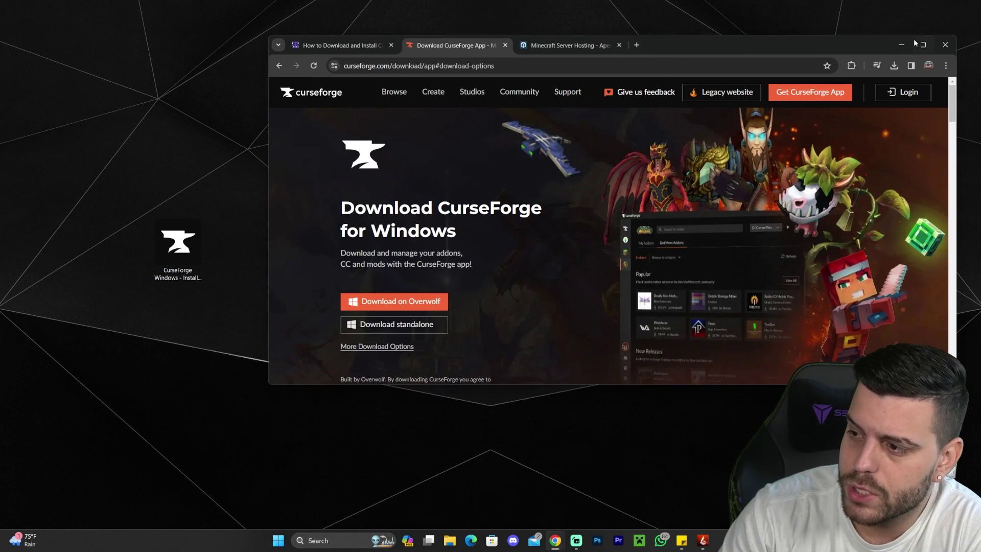
Minimize the browser and launch the CurseForge Windows installer from the desktop
click(900, 45)
drag(189, 245, 467, 165)
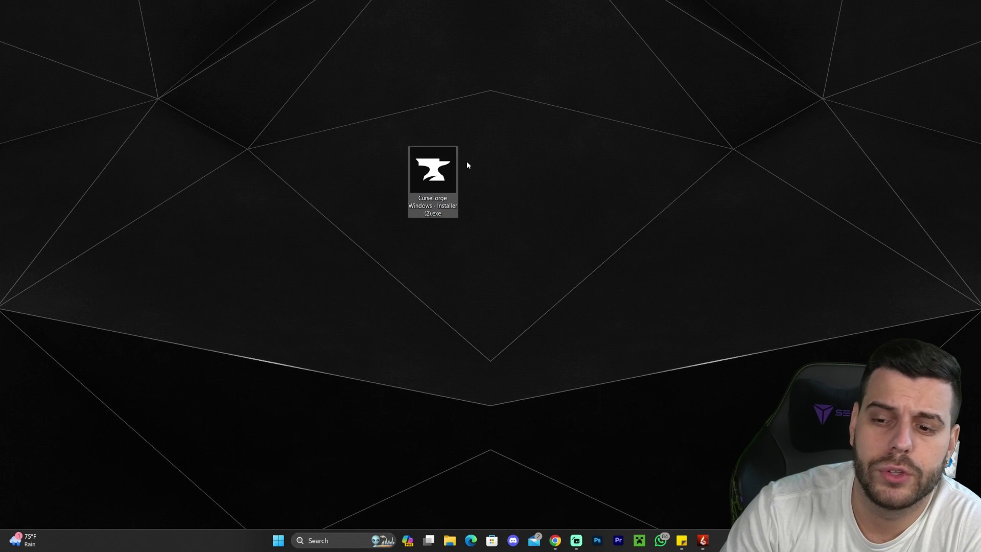
right_click(433, 169)
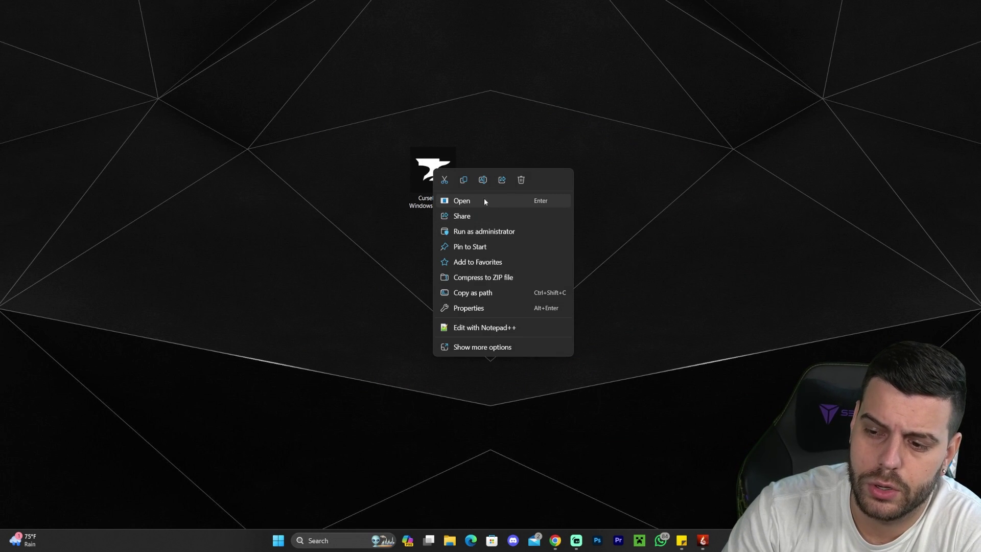
click(498, 200)
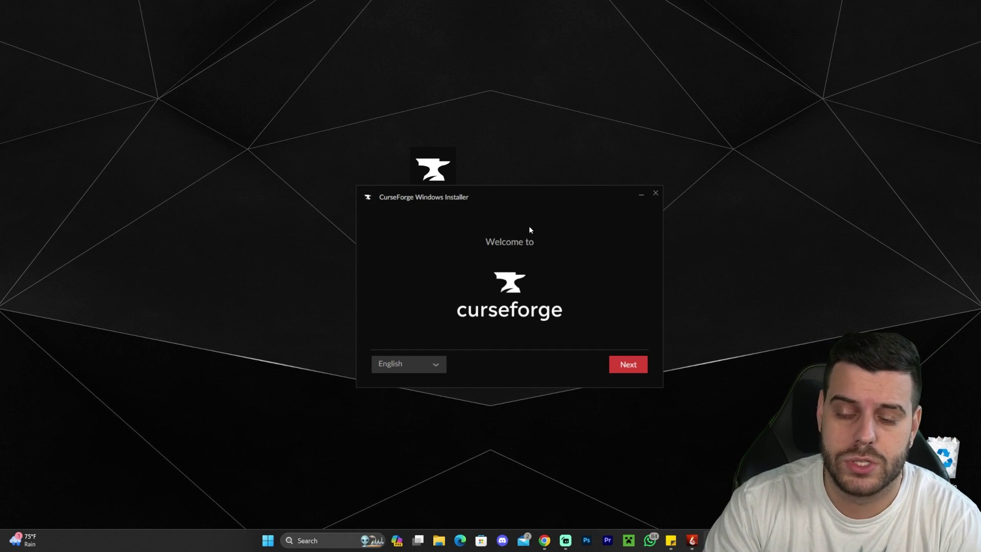
Go through the installer in English, accept the terms of use and privacy policy, and proceed with the installation
drag(481, 193, 471, 172)
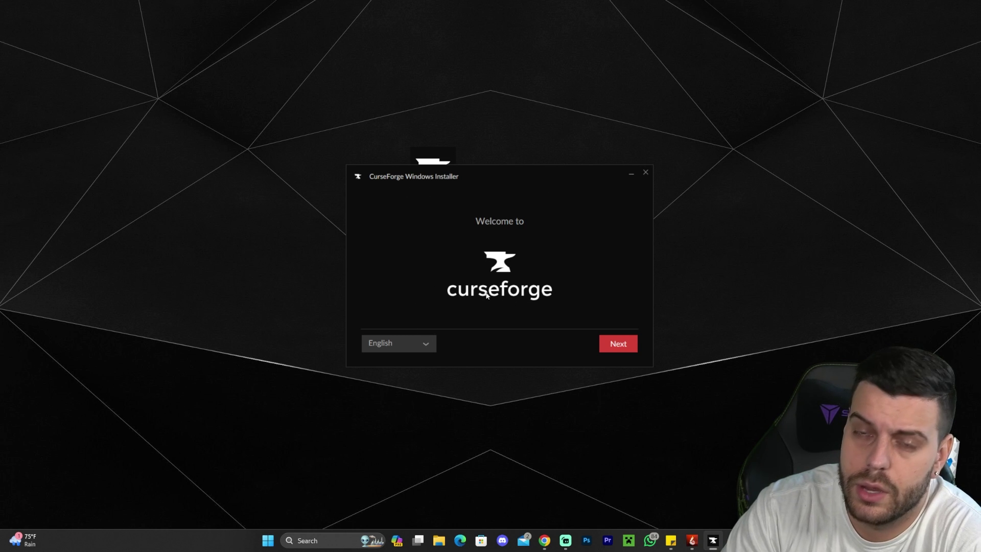
click(621, 343)
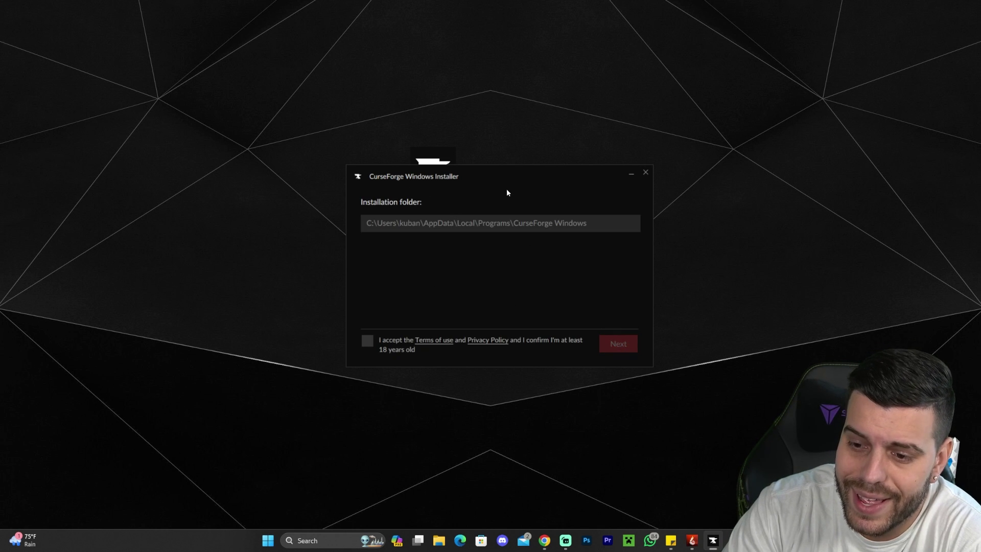
click(367, 344)
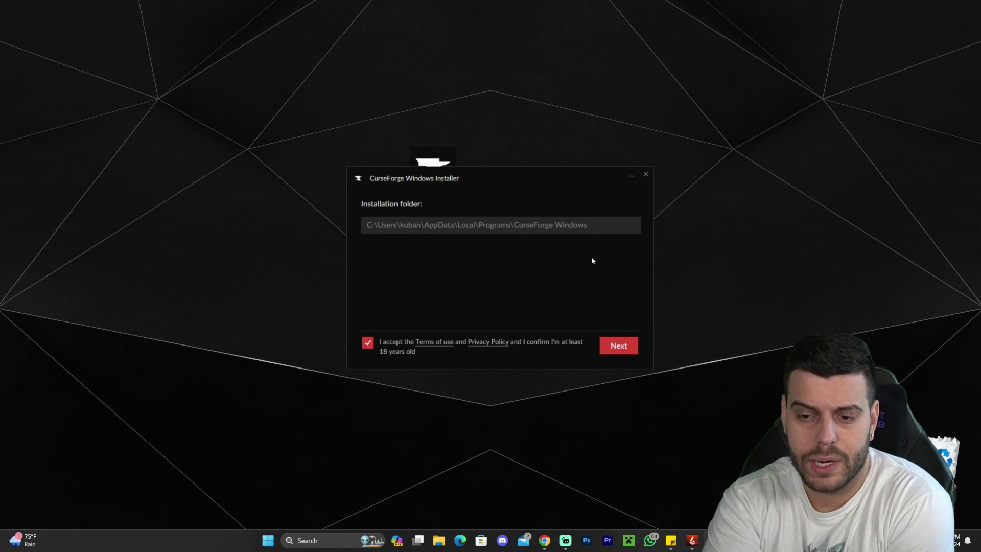
click(619, 346)
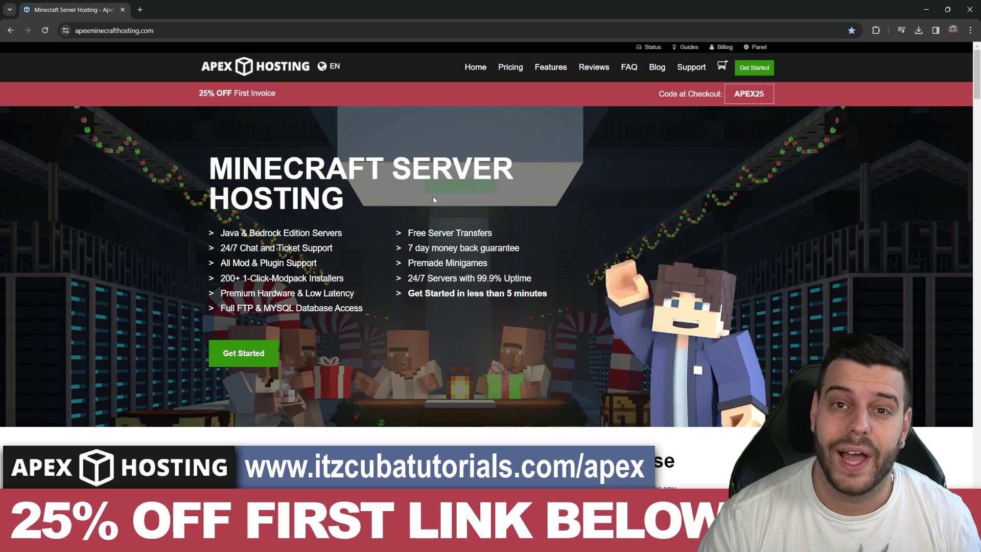
Look over the Minecraft server hosting offer on the Apex Hosting home page
scroll(433, 199, down, 5)
scroll(541, 212, up, 5)
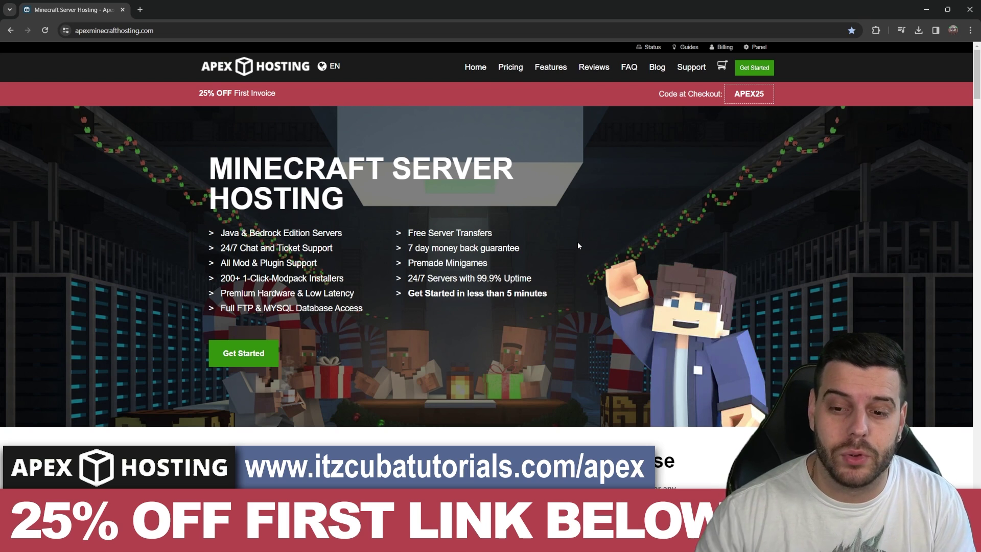
scroll(511, 219, down, 7)
scroll(567, 210, up, 8)
scroll(563, 206, down, 4)
scroll(503, 217, up, 2)
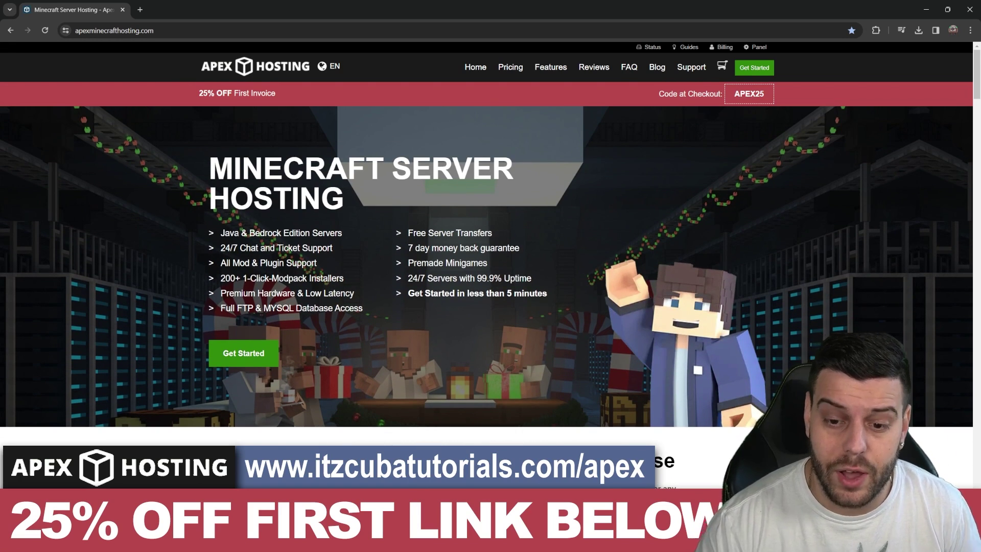
scroll(457, 242, down, 5)
scroll(457, 241, up, 5)
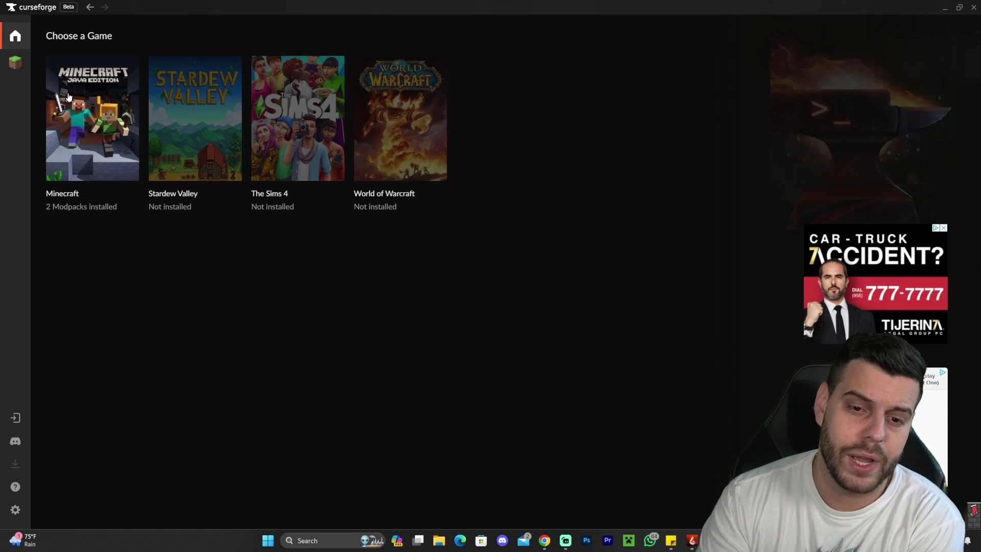
Switch to the CurseForge app, choose Minecraft and browse the featured modpacks
click(88, 128)
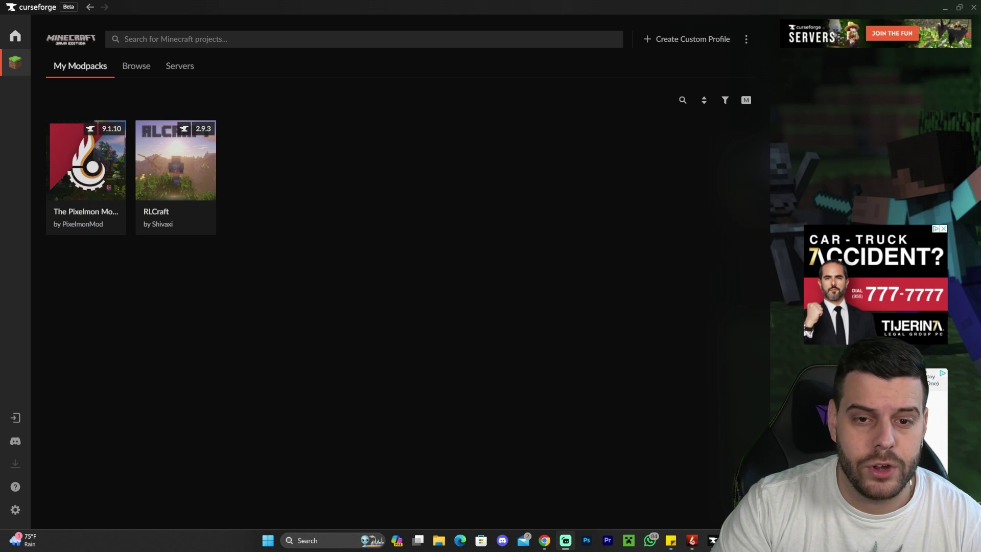
click(138, 69)
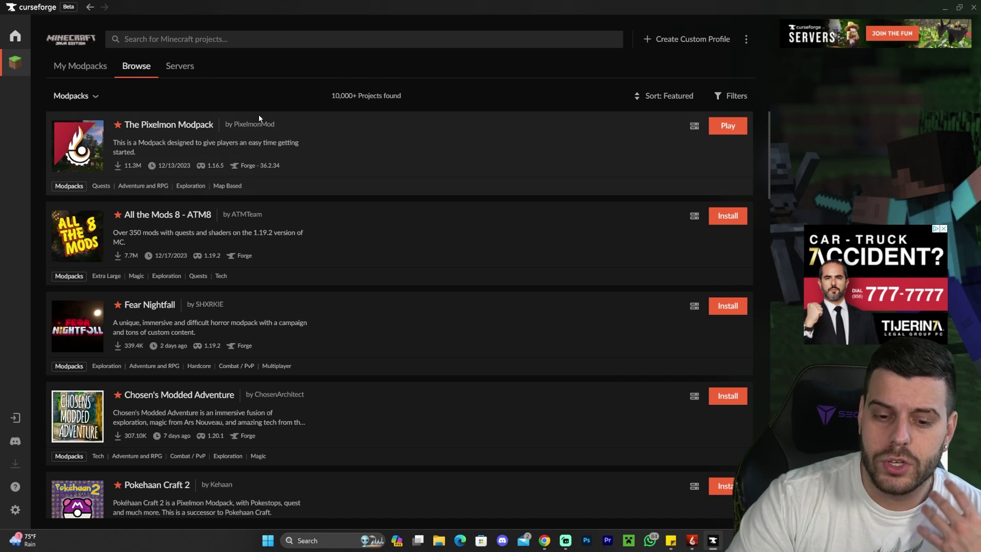
scroll(328, 231, down, 3)
scroll(333, 227, down, 8)
scroll(349, 214, up, 2)
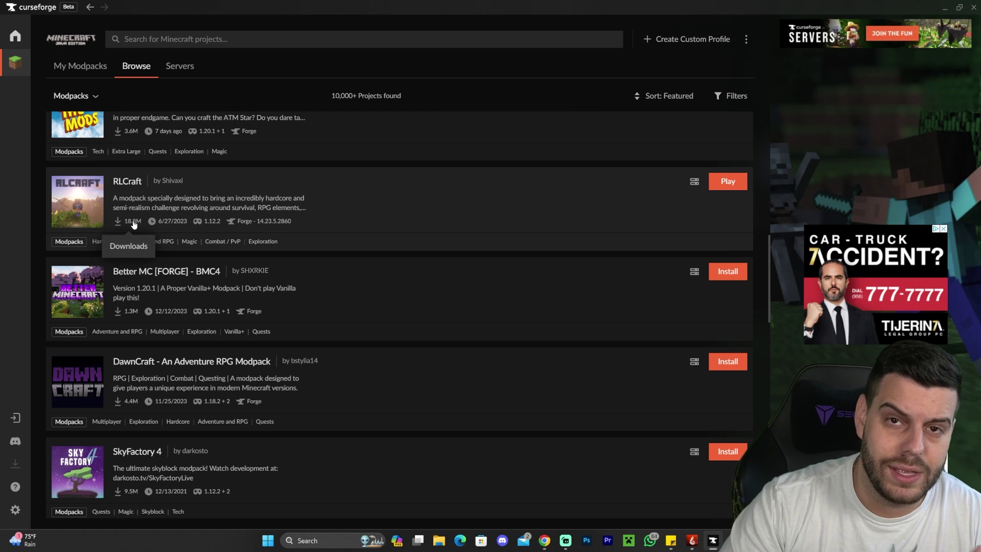
Search the Minecraft projects for the "rlcraft" modpack
scroll(337, 276, up, 8)
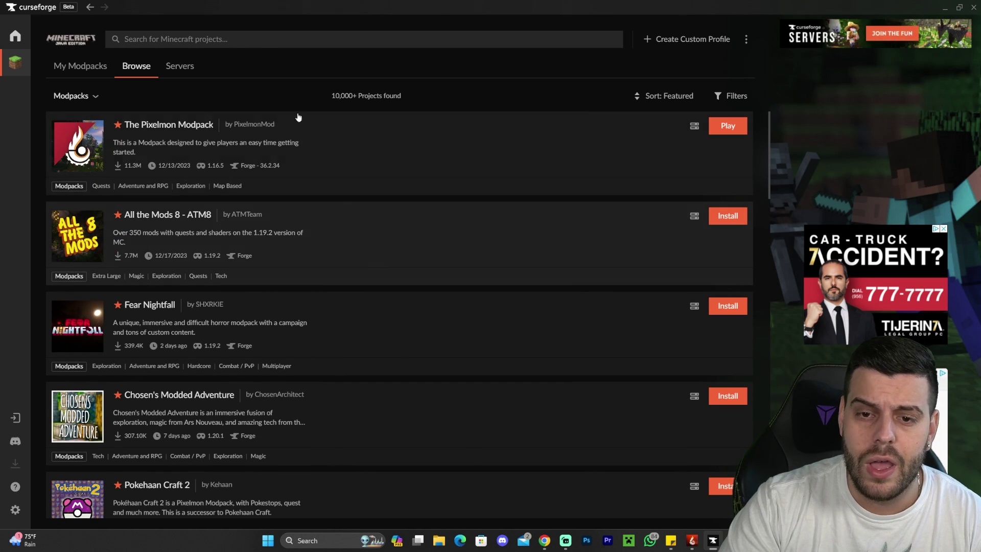
click(270, 37)
text(rlcraft)
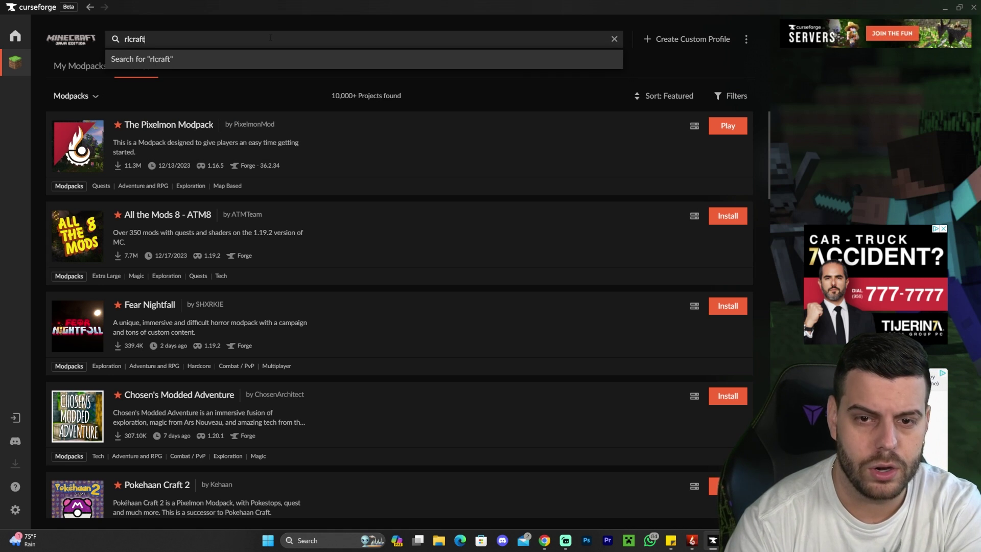
key(Return)
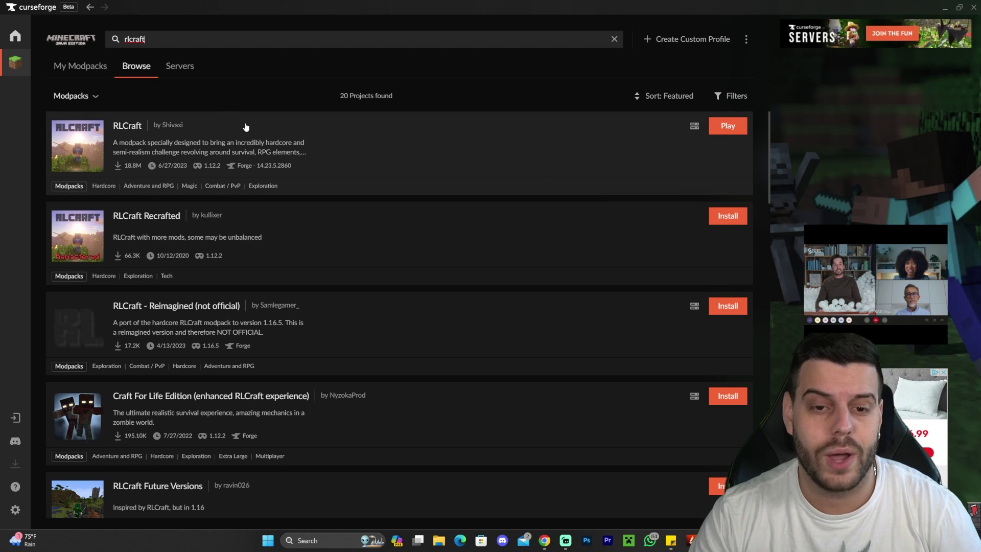
Launch RLCraft from the installed modpacks, closing the Minecraft instance that is already running before launching it again
click(107, 70)
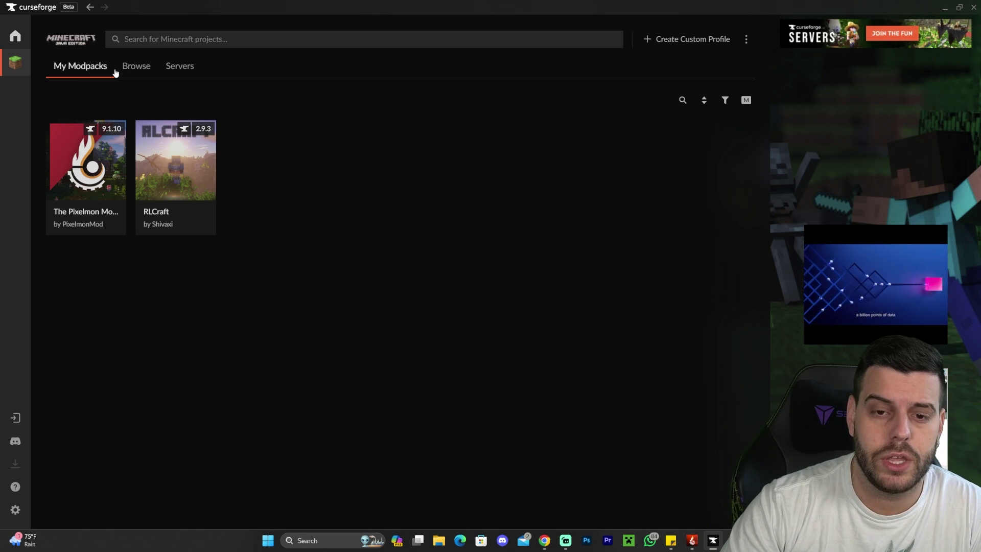
mouse_move(181, 203)
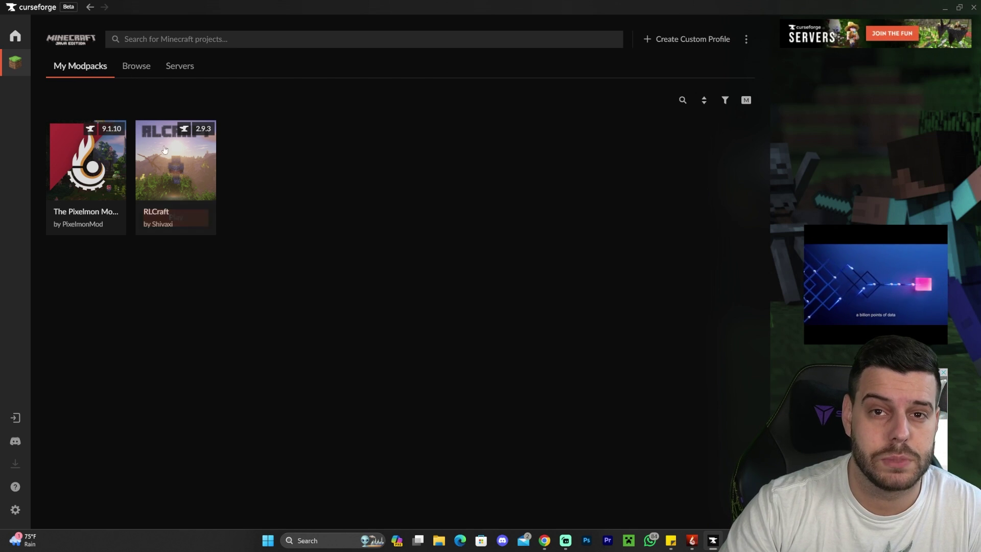
click(177, 217)
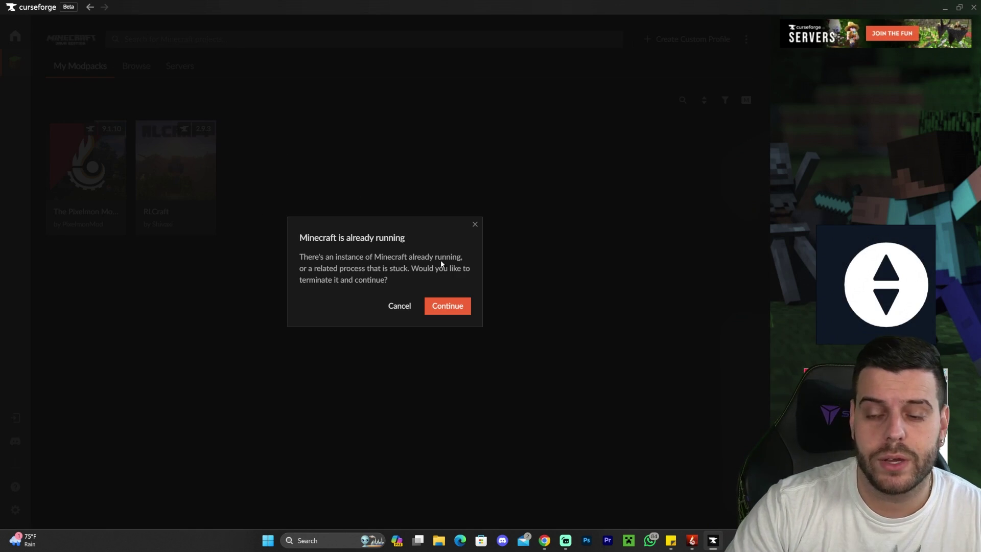
click(474, 224)
click(692, 540)
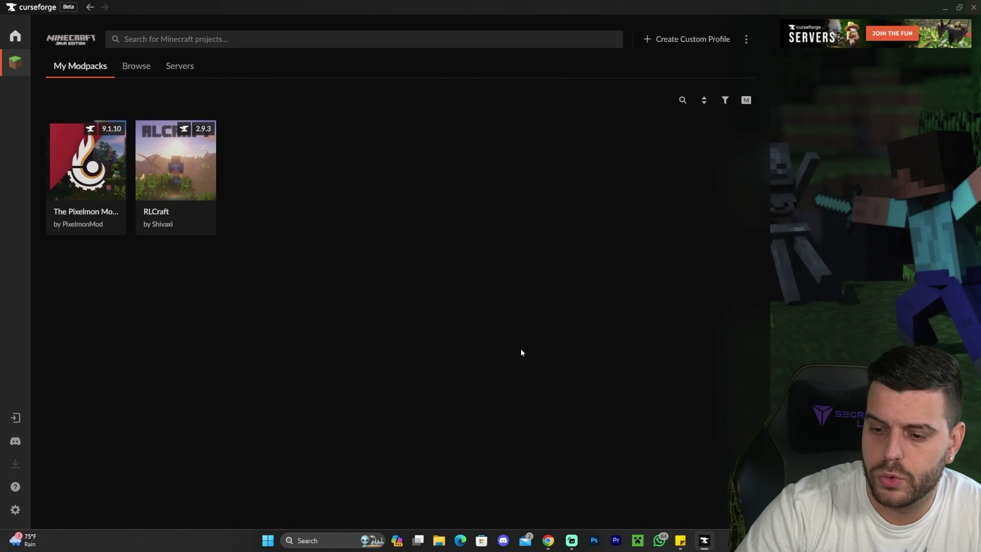
click(187, 218)
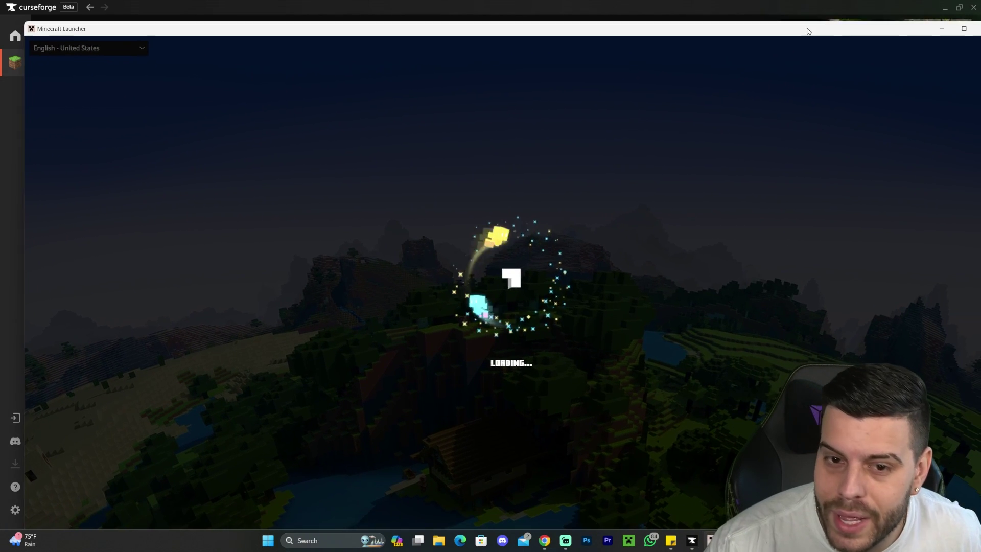
Maximize the Minecraft Launcher and check the installation choices, keeping RLCraft with forge-14.23.5.2860 selected
double_click(808, 31)
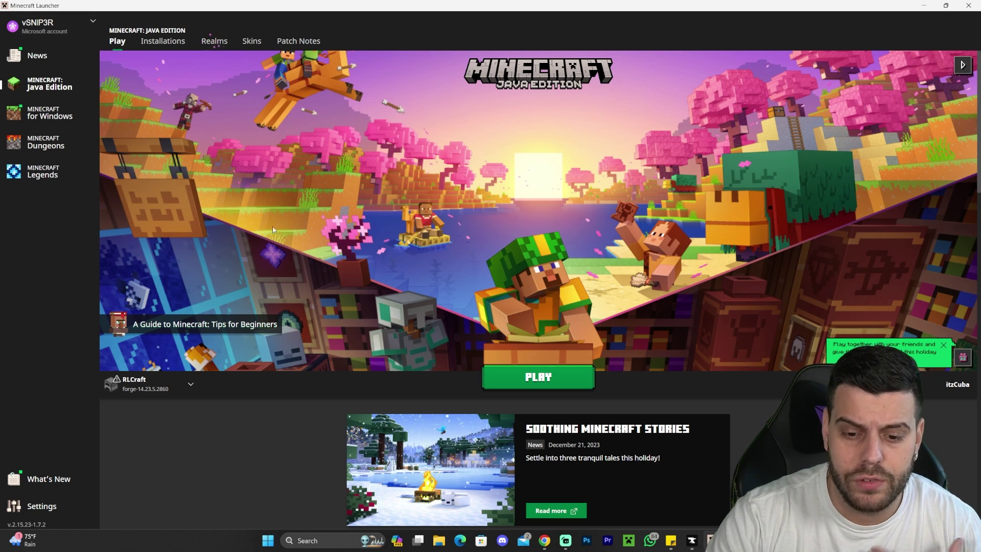
click(167, 387)
click(161, 314)
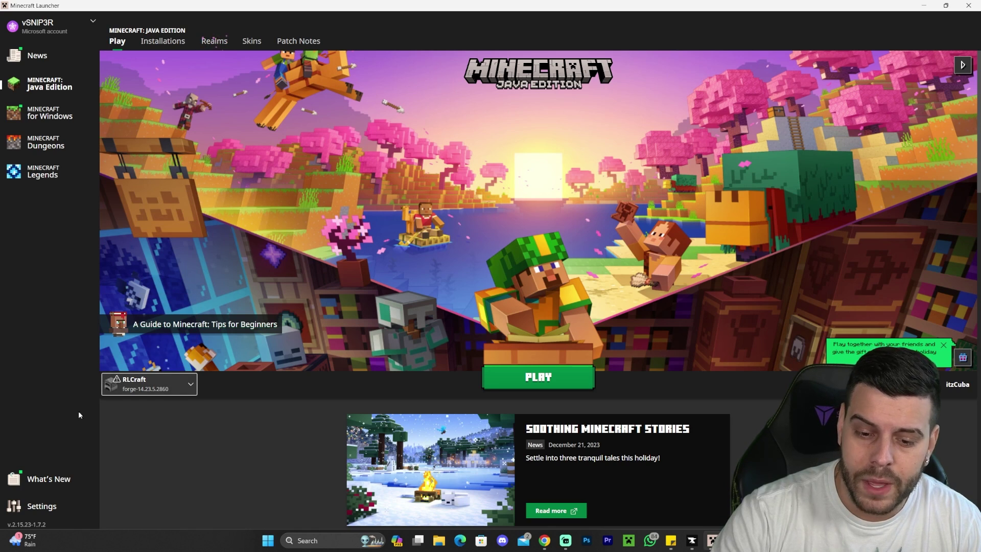
drag(422, 7, 448, 1)
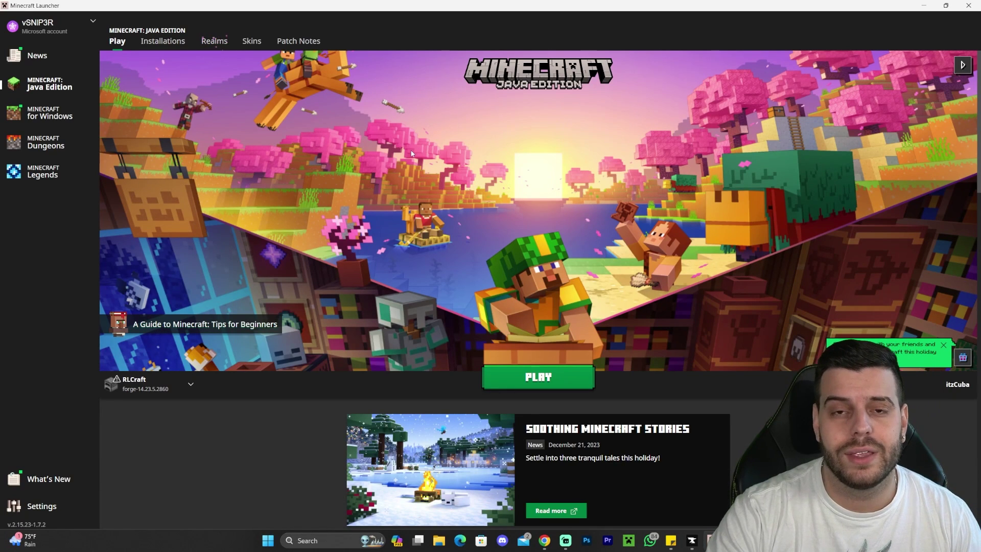
click(178, 387)
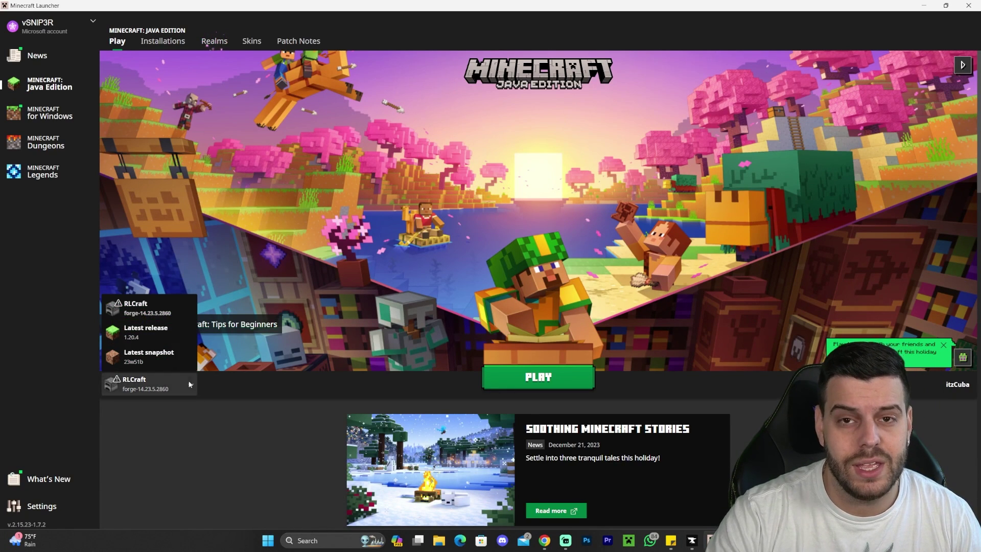
click(206, 391)
Start the RLCraft installation, accepting the risks of the modified game and turning off further warnings for it
click(538, 377)
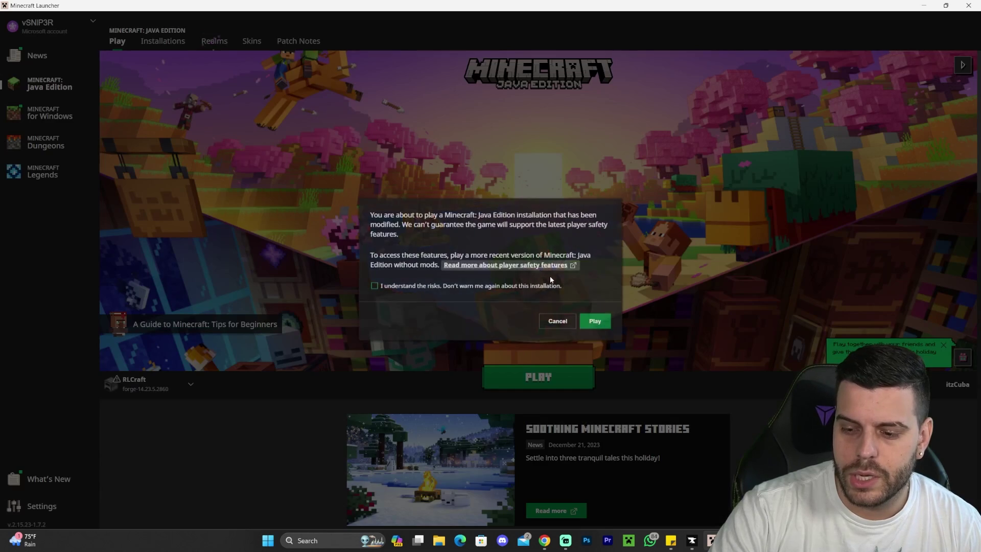
click(374, 286)
click(595, 321)
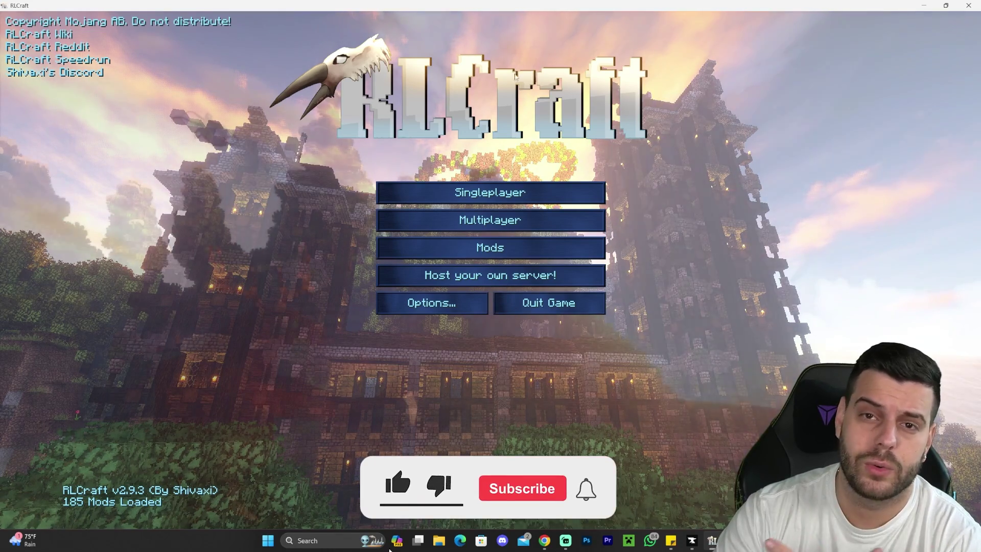
Start creating a new singleplayer world and name it 2024
click(481, 190)
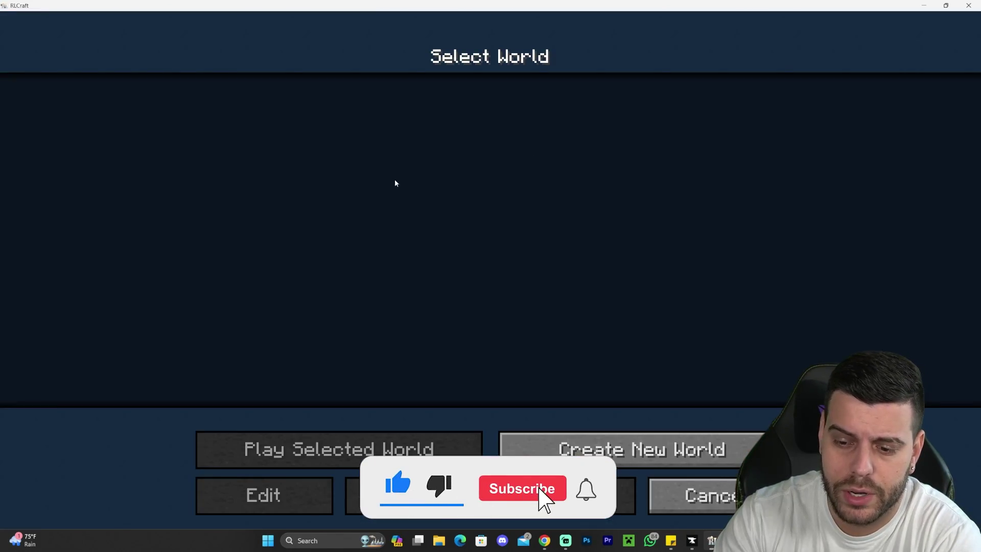
key(Escape)
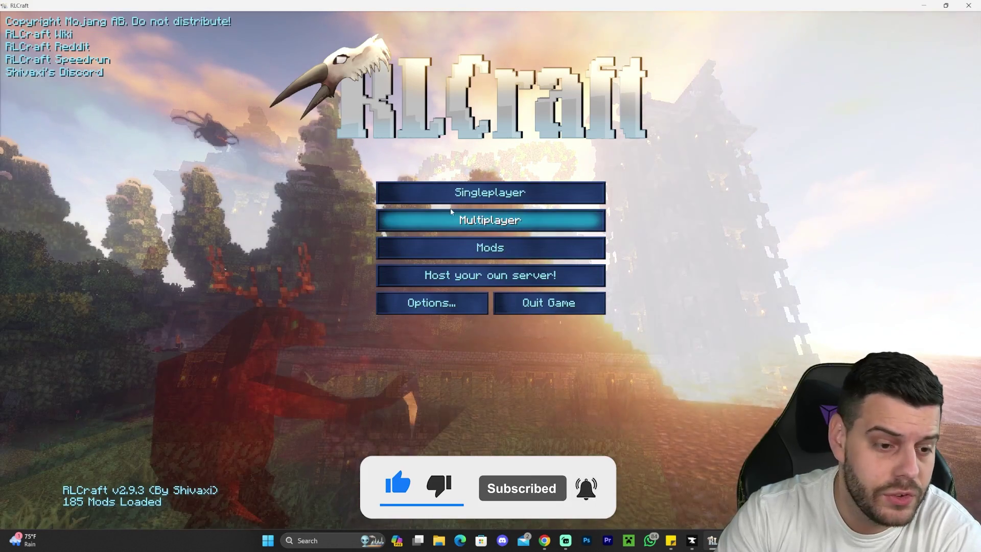
click(459, 198)
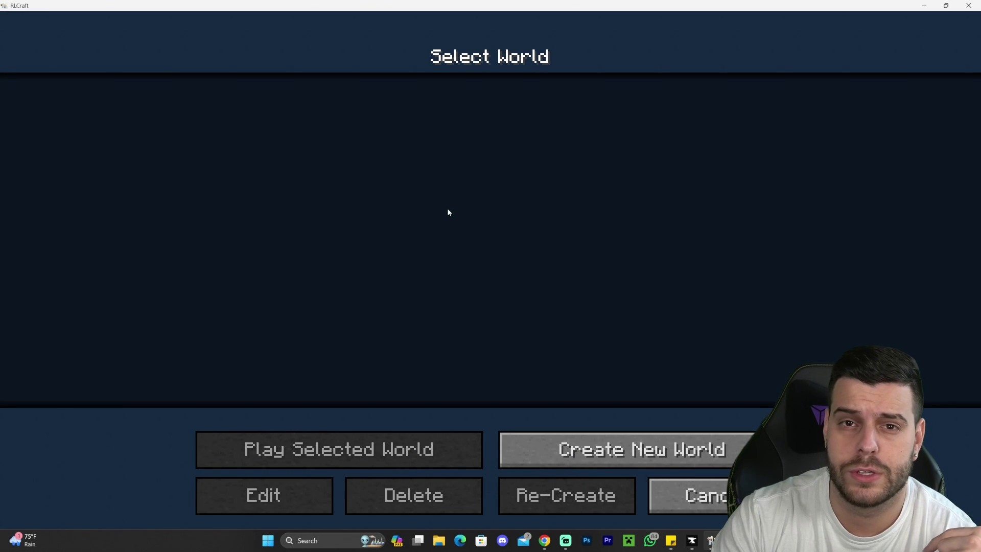
click(603, 441)
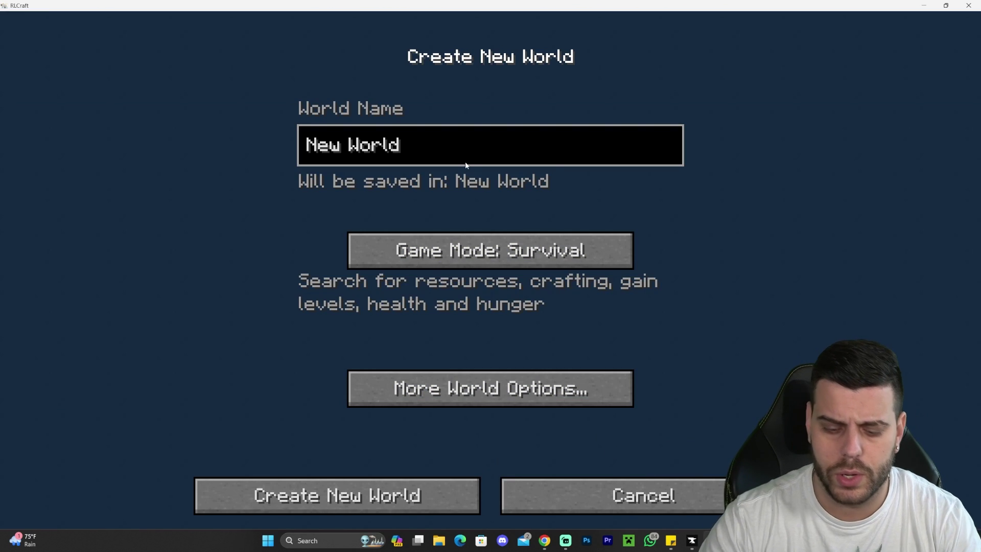
key(BackSpace)
key(BackSpace)
key(BackSpace)
key(BackSpace)
key(BackSpace)
key(BackSpace)
key(BackSpace)
key(BackSpace)
key(BackSpace)
text(2024)
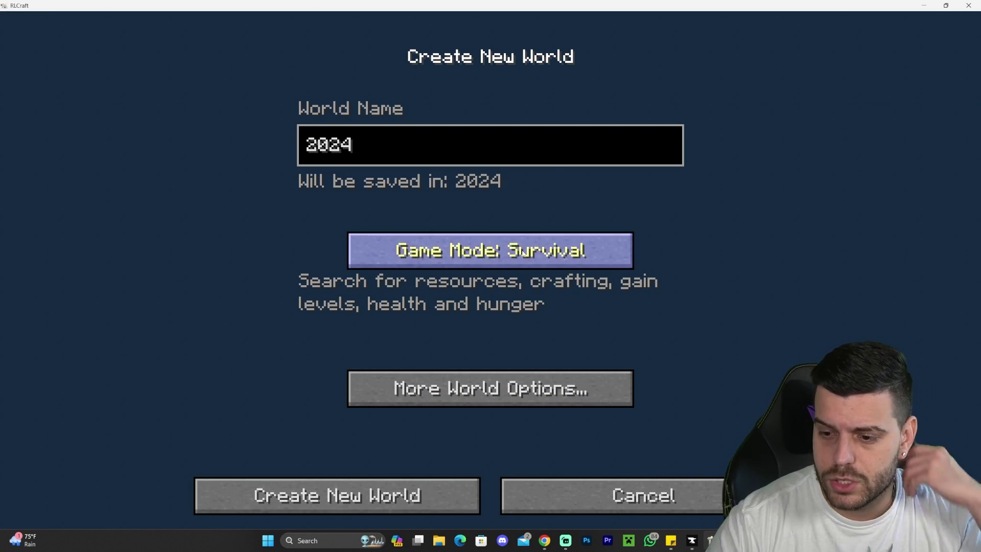
Cycle through the game modes, including Creative, settle on Survival and create the world
click(524, 253)
click(524, 253)
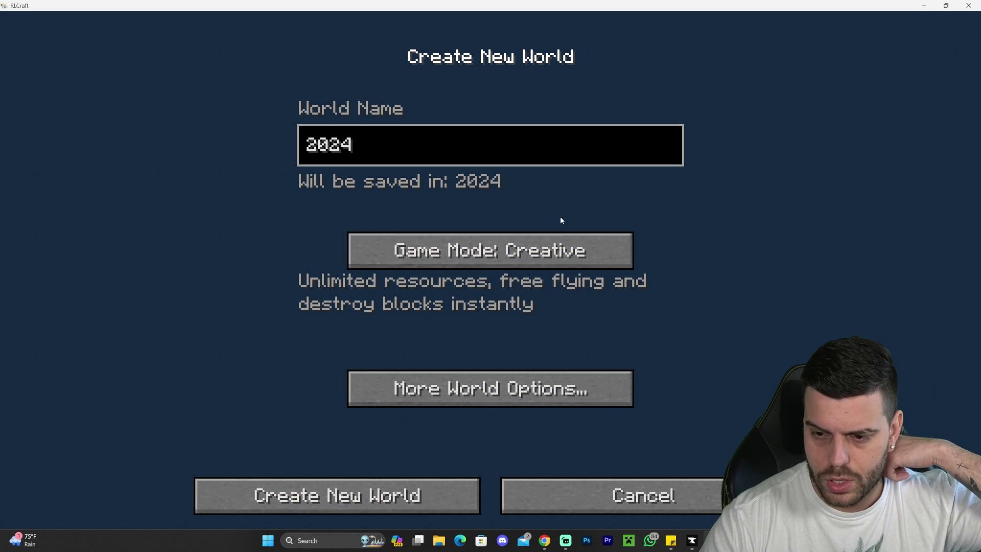
click(511, 251)
click(511, 251)
click(475, 242)
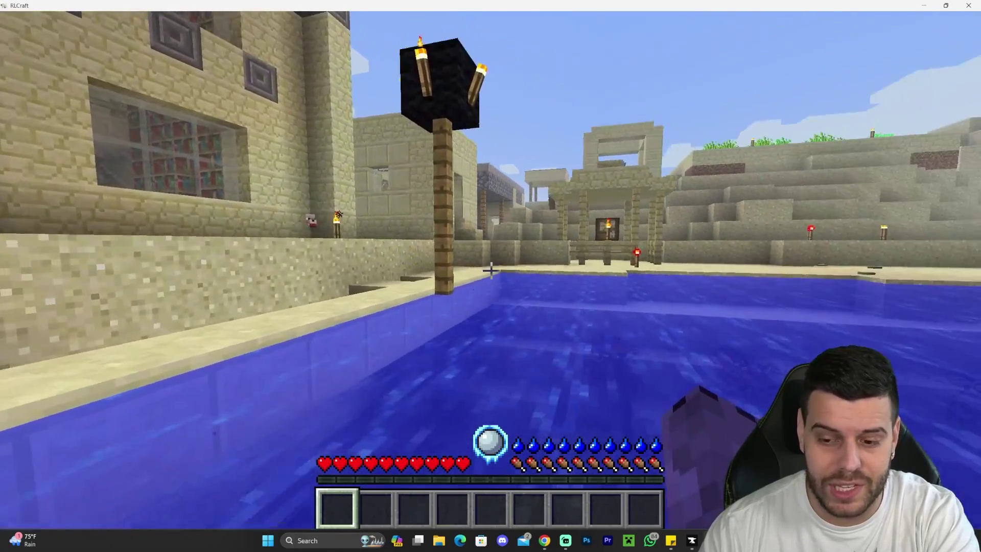
Walk past the water through the sandstone village to the stone waystone and activate it
key(w)
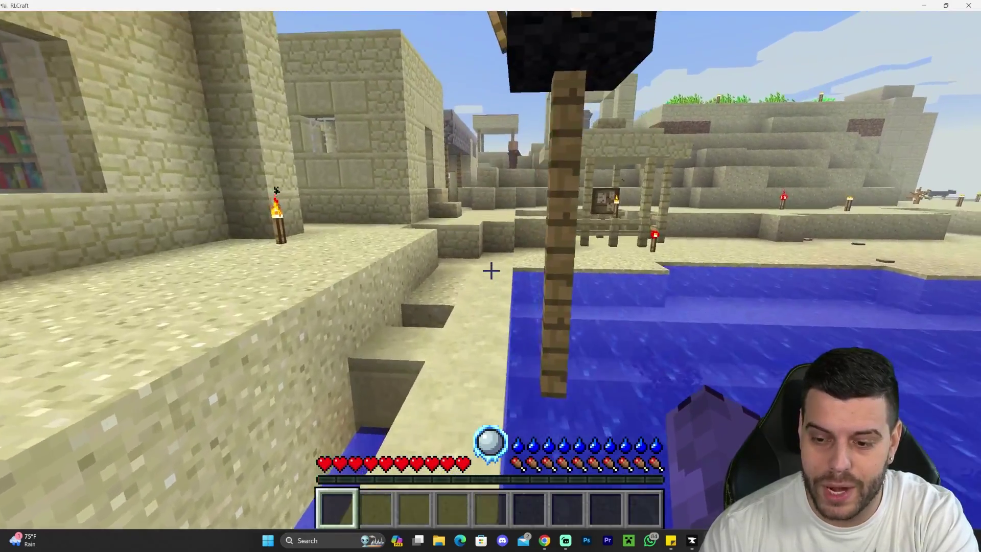
key(w)
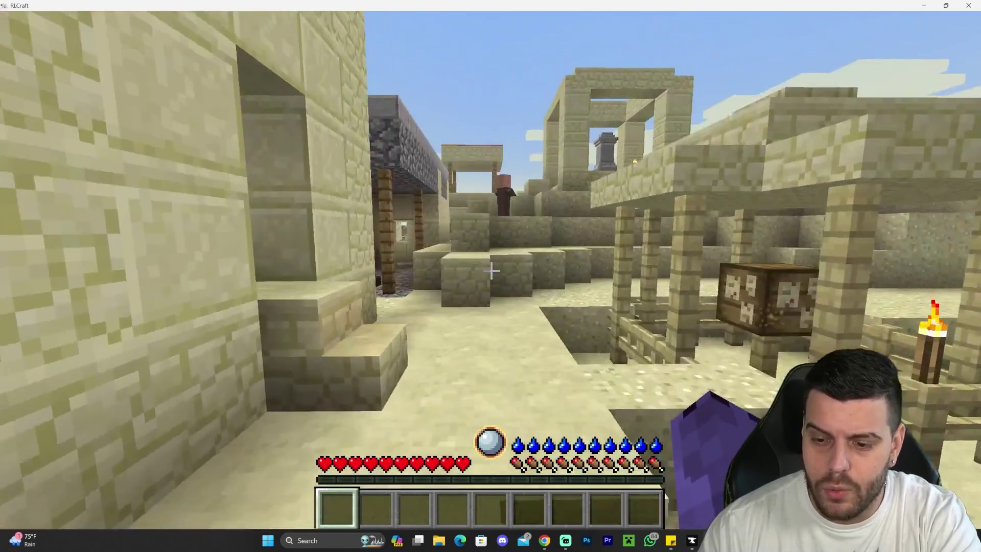
key(w)
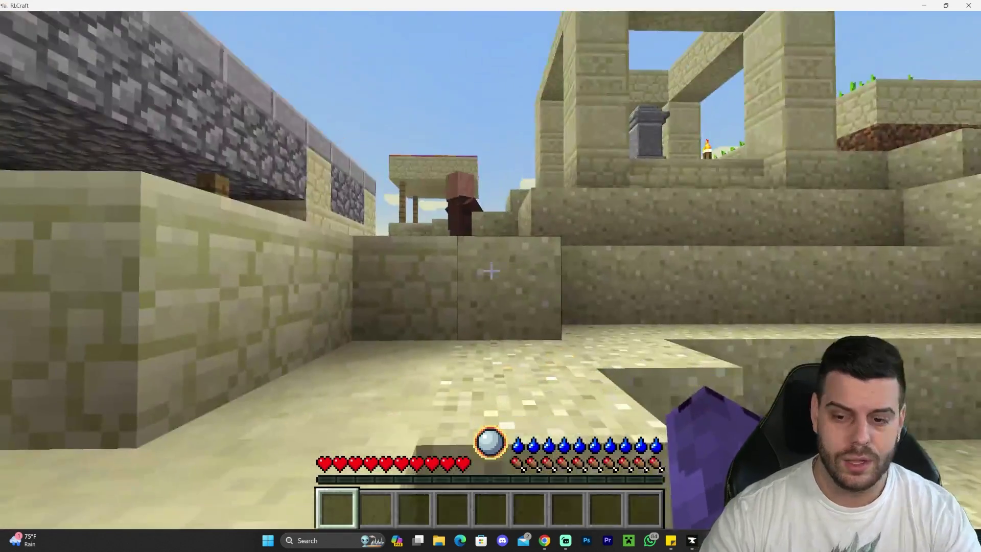
key(w)
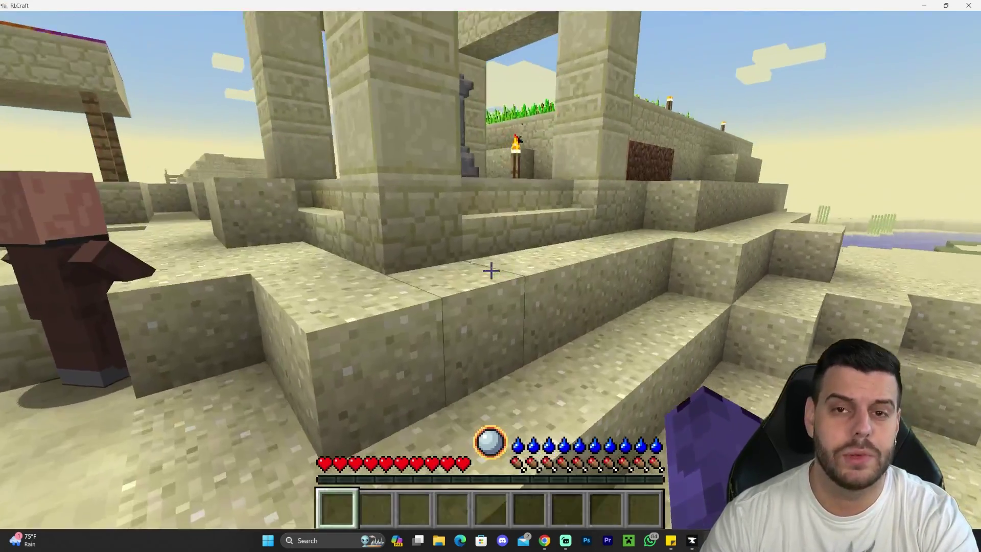
key(w)
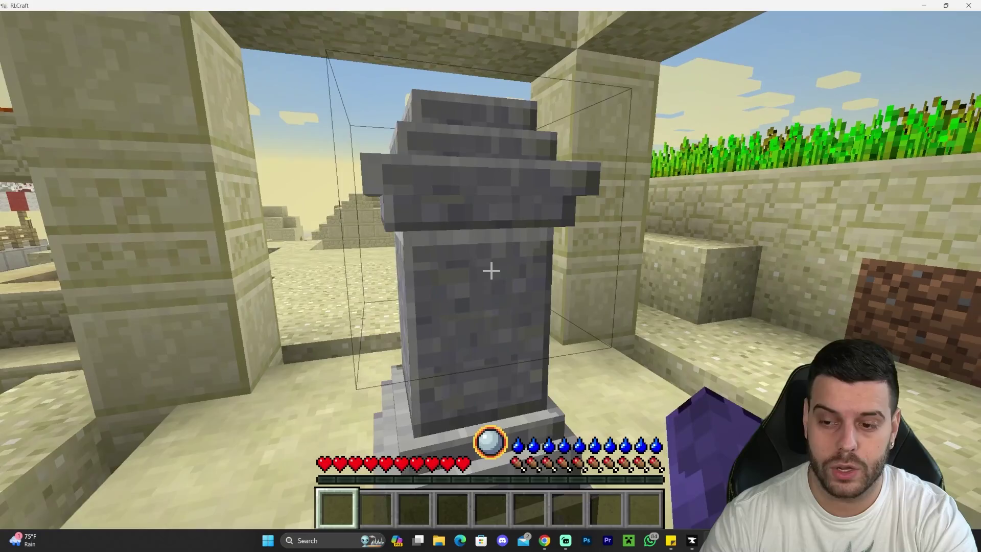
right_click(491, 271)
key(F5)
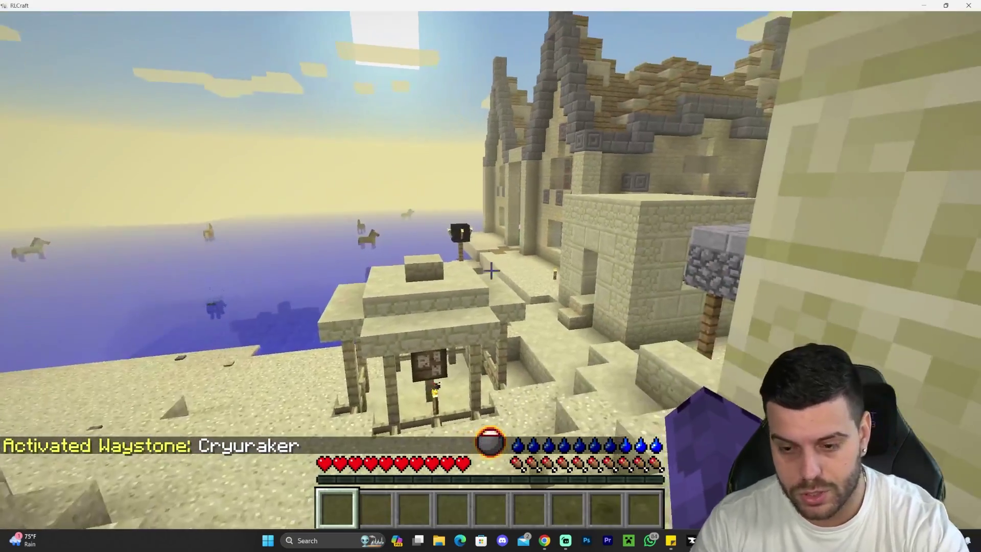